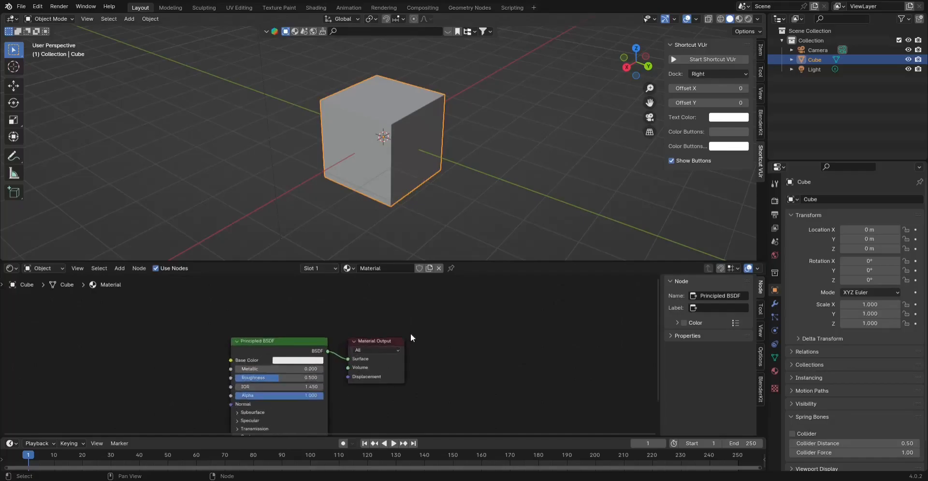
Delete the camera and the light, keeping only the default cube, and reselect the cube
left_click_drag(663, 44, 803, 59)
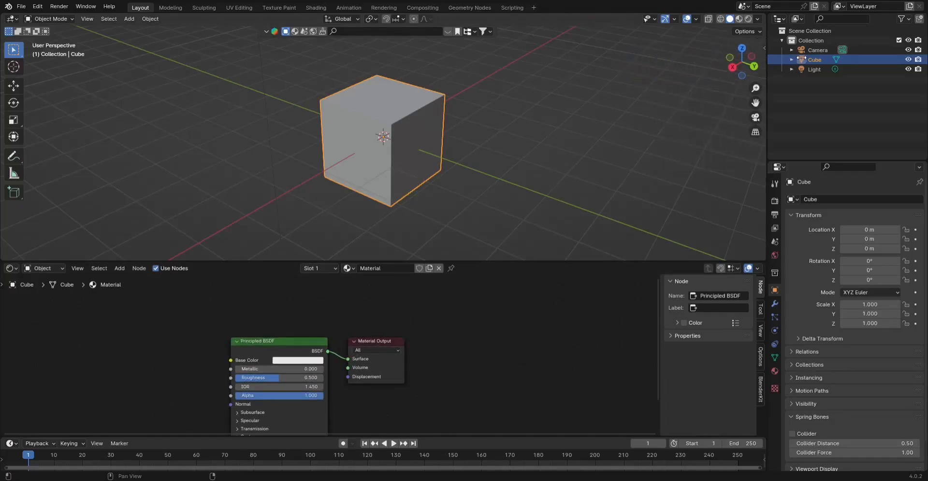
scroll(457, 307, "down", 3, "shift")
scroll(491, 152, "down", 3)
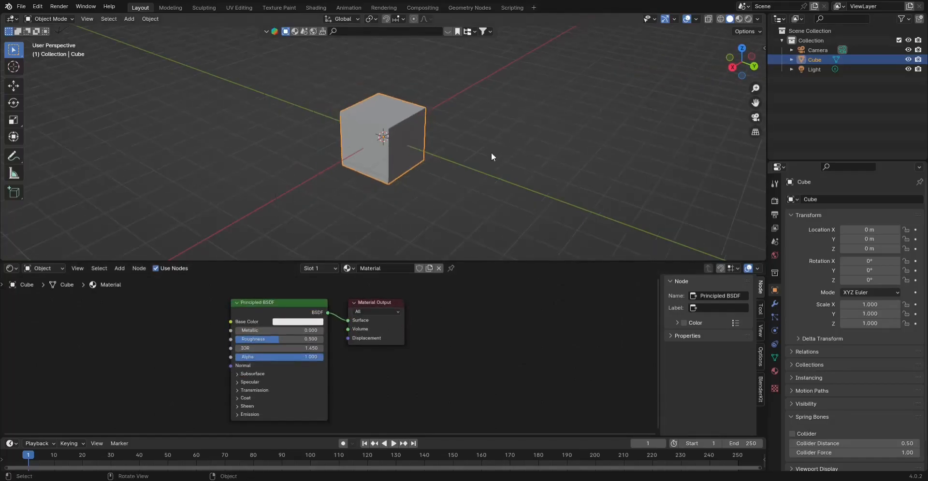
left_click(416, 124, "shift")
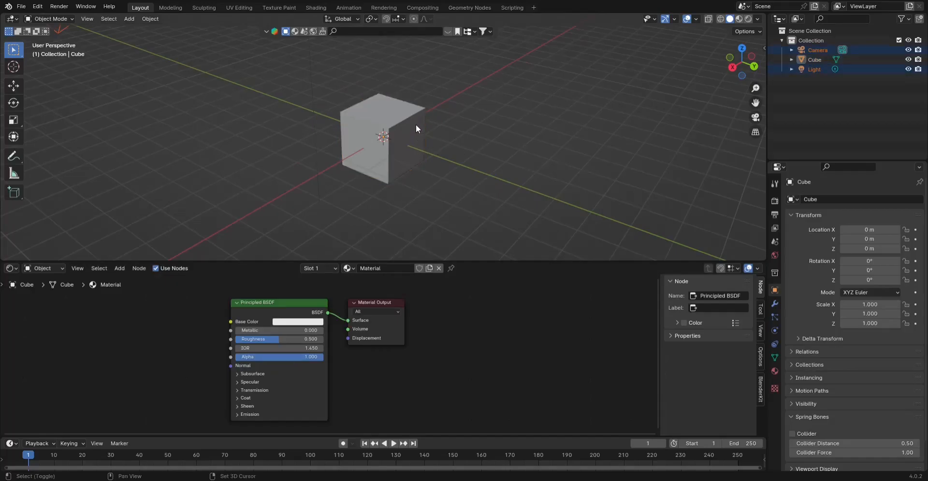
key("x")
left_click(417, 123)
left_click(400, 139)
scroll(401, 139, "up", 2)
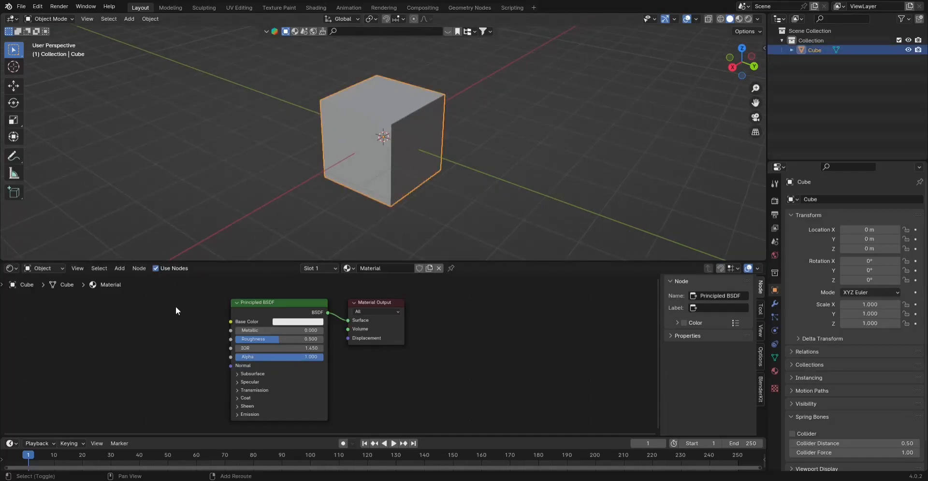
Add a Texture Coordinate node to the cube's material, below the Material Output node
key("shift+a")
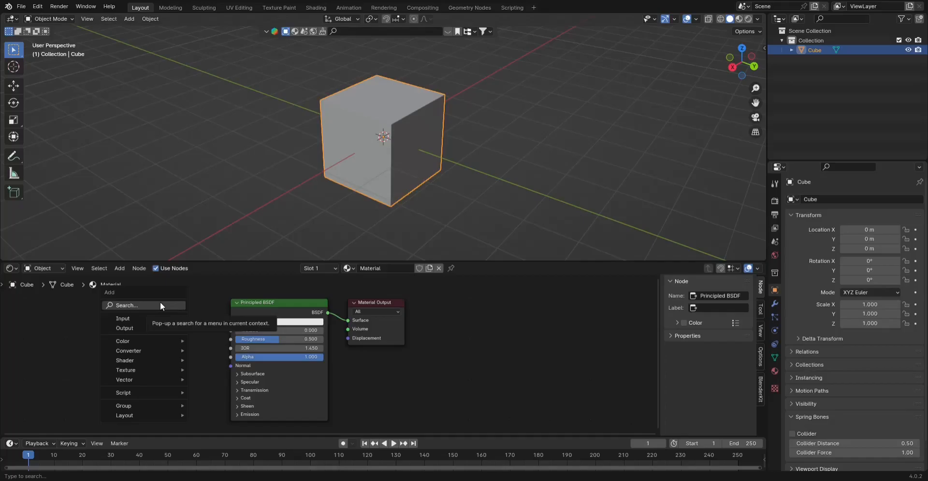
left_click(161, 305)
type("coordi")
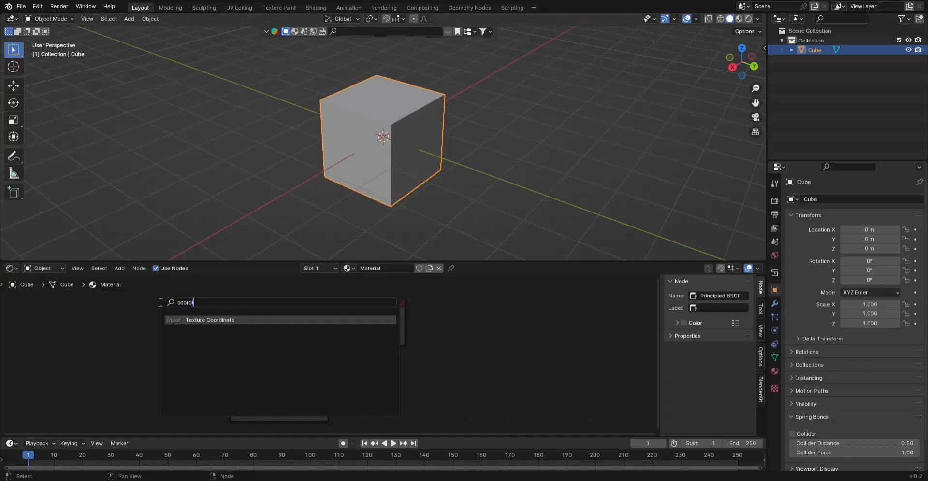
type("n")
key("Return")
left_click(410, 368)
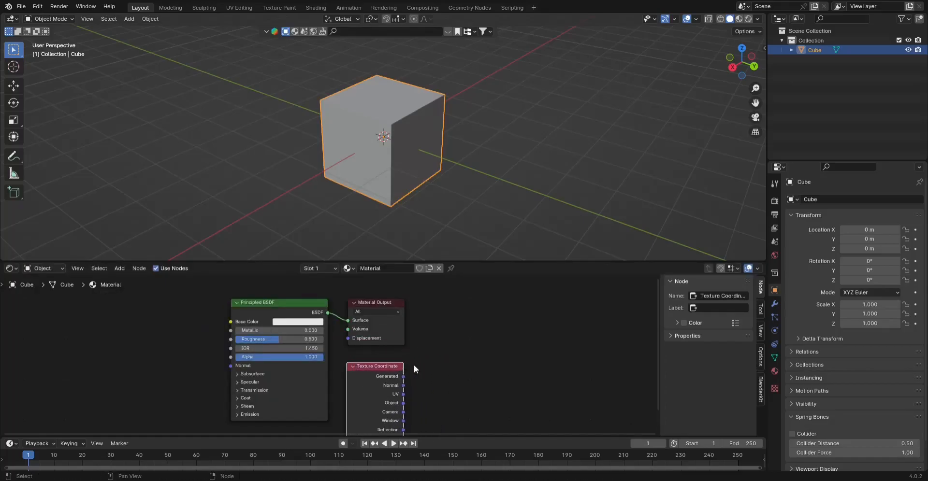
Add a Mapping node driven by the Window texture coordinates and set its type to Texture
left_click_drag(404, 401, 406, 407)
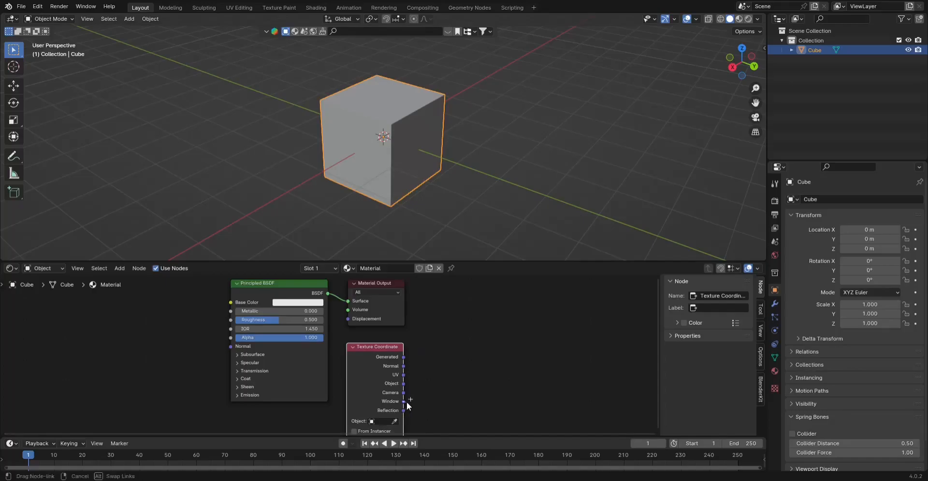
left_click_drag(426, 372, 427, 369)
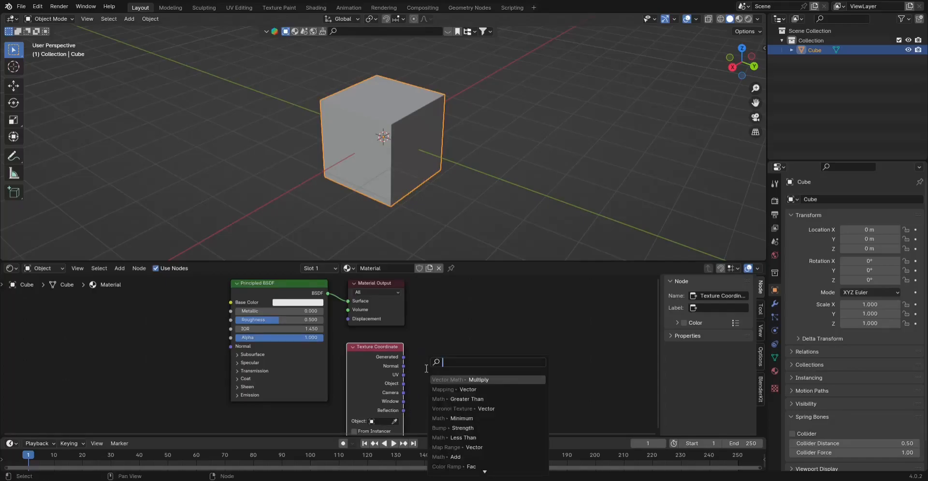
type("mapping")
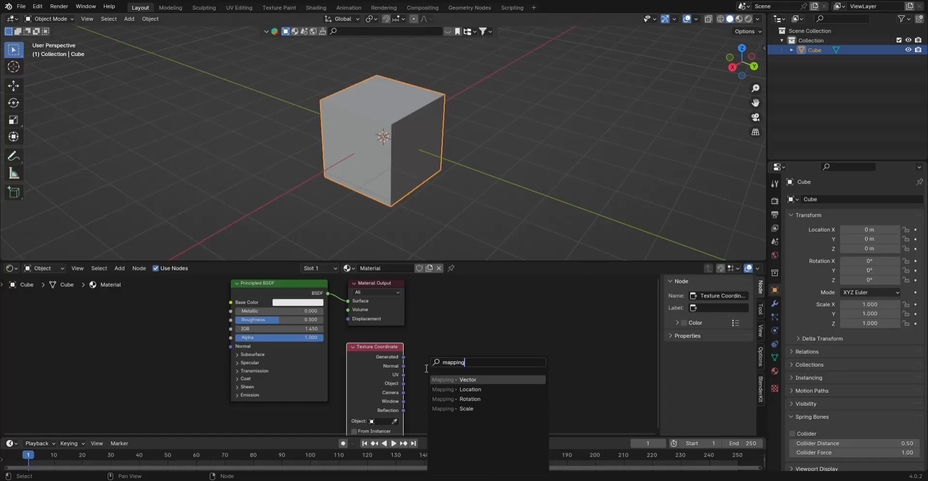
key("Return")
left_click(416, 333)
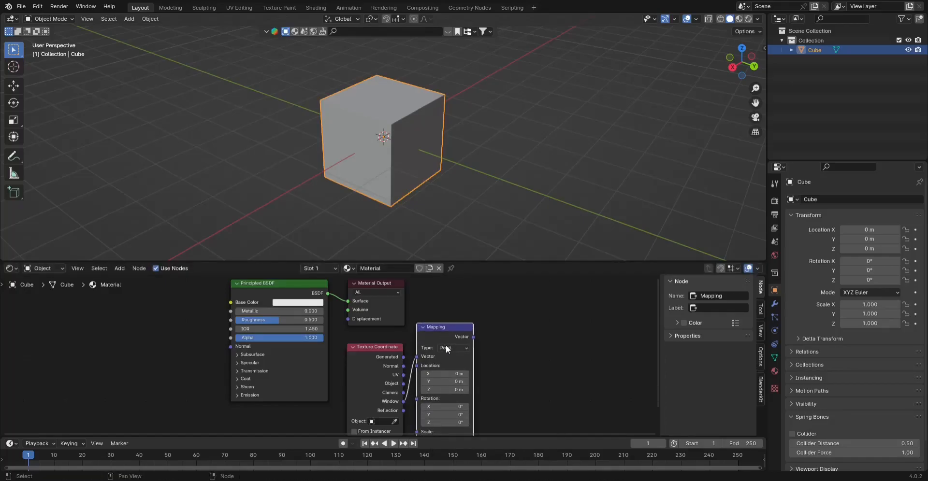
left_click(453, 348)
left_click(455, 366)
left_click_drag(461, 338, 488, 344)
key("Escape")
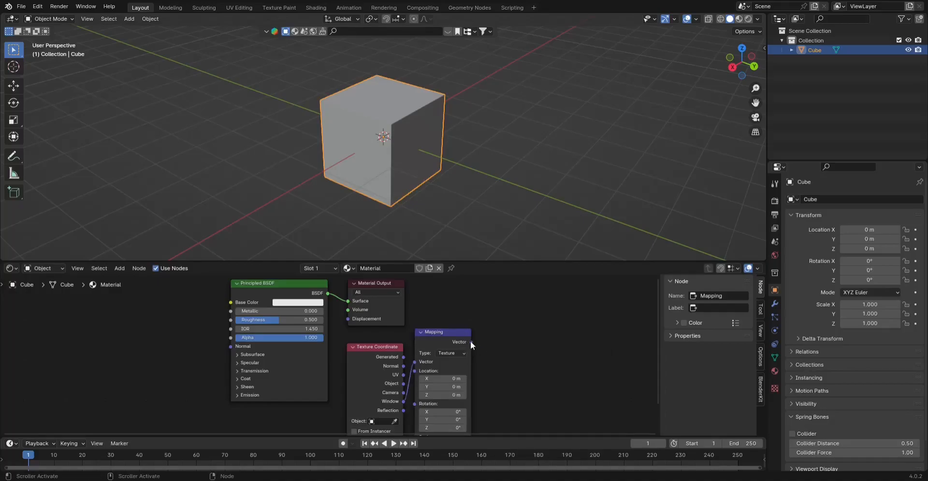
Connect the Mapping vector to a new Voronoi Texture node and set its randomness to 0
left_click_drag(471, 342, 486, 336)
type("vorono")
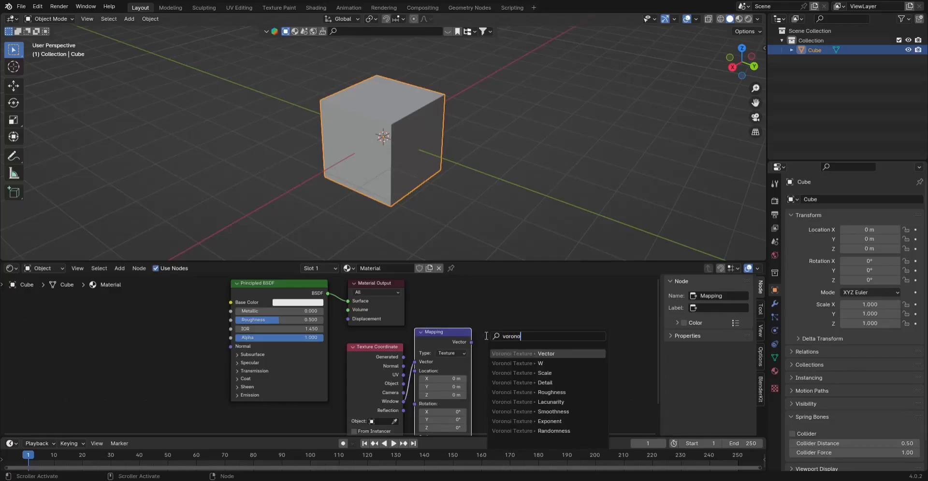
key("Return")
scroll(592, 347, "down", 2, "shift")
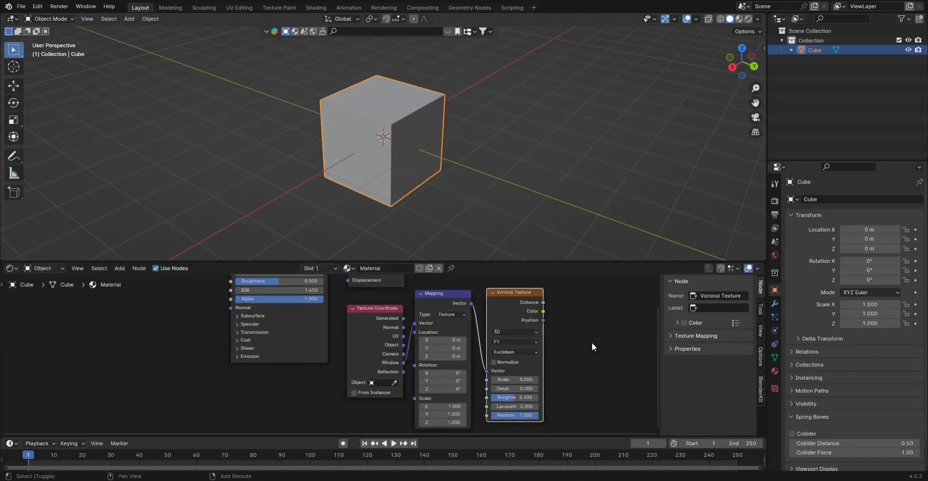
left_click_drag(489, 356, 482, 355)
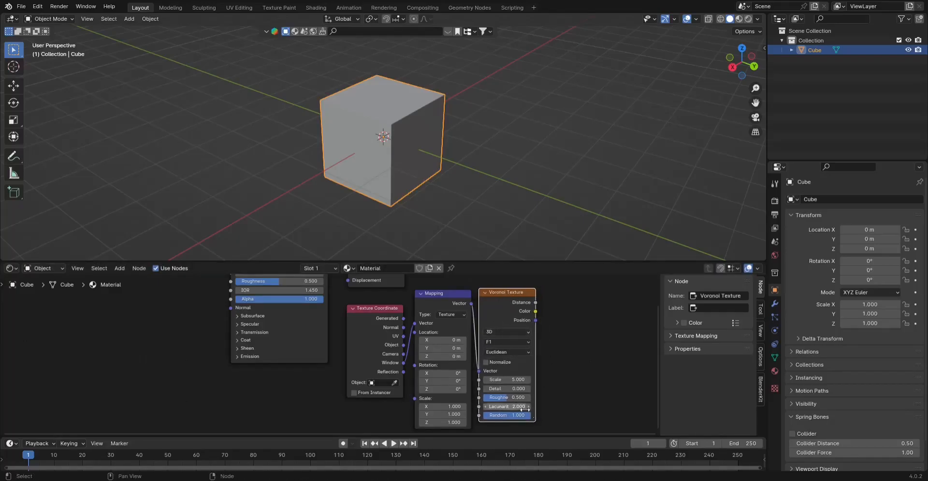
left_click_drag(520, 416, 476, 416)
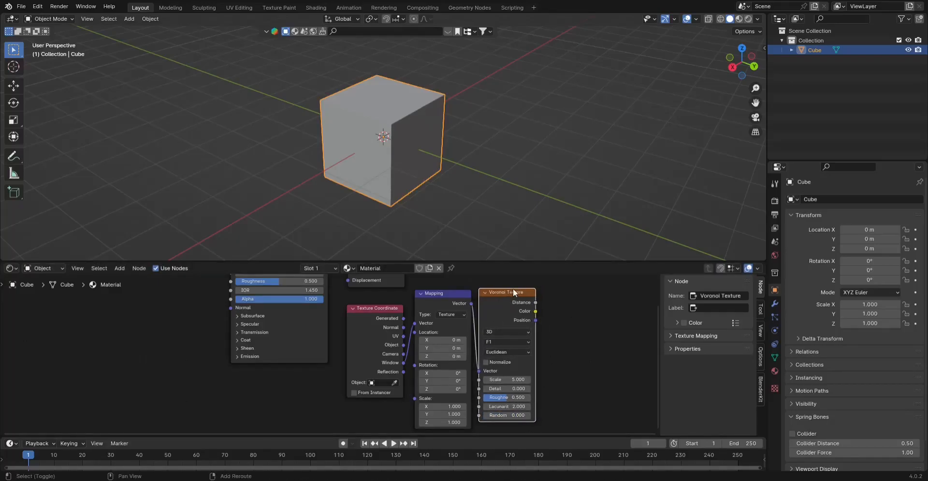
Feed the Voronoi Distance into a new Math node set to Less Than
scroll(535, 300, "right", 8, "ctrl")
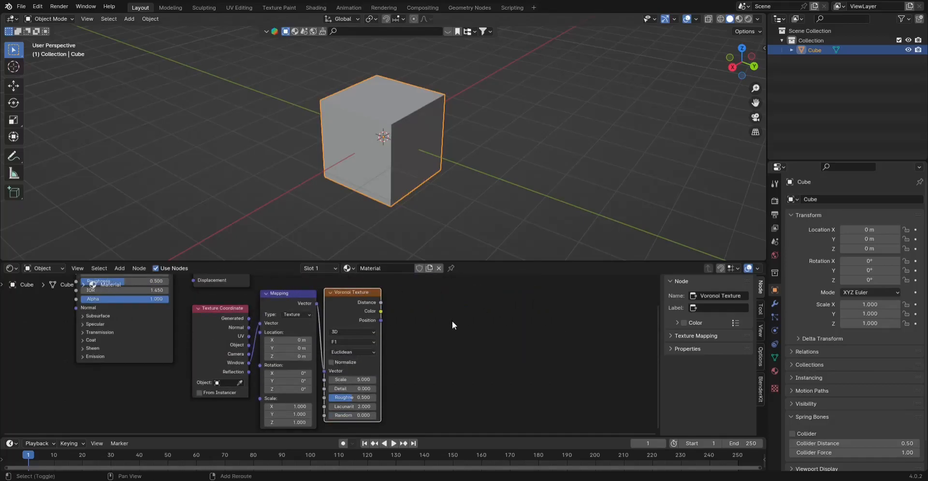
scroll(452, 321, "up", 2, "shift")
left_click_drag(380, 341, 405, 309)
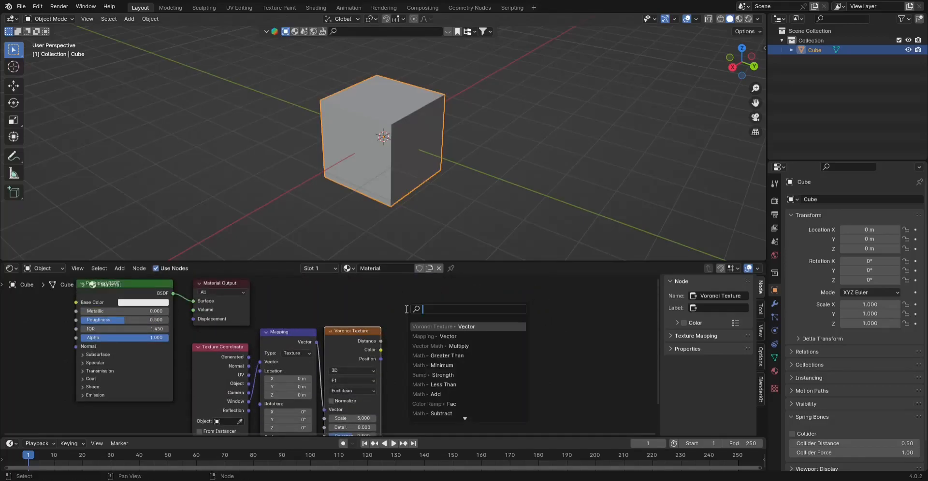
type("less")
key("Return")
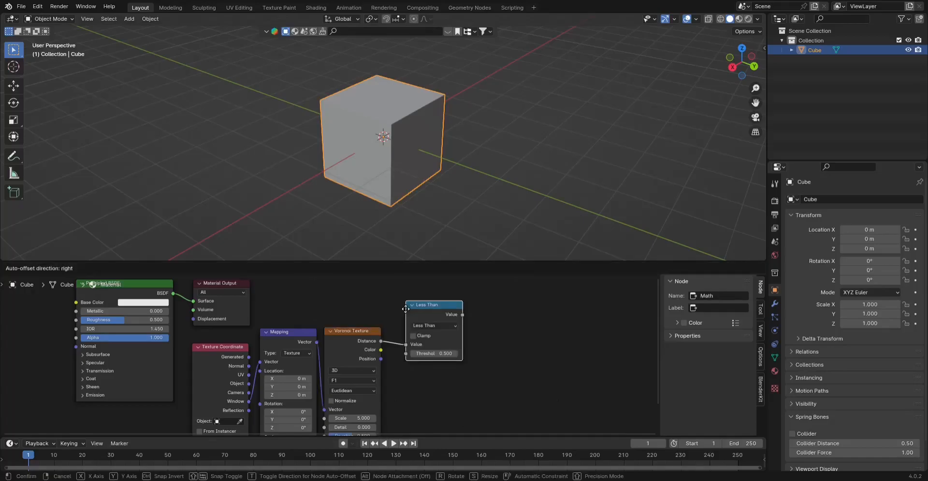
left_click(394, 326)
Connect the Less Than value to the Surface of a new Material Output node
left_click_drag(450, 333, 469, 303)
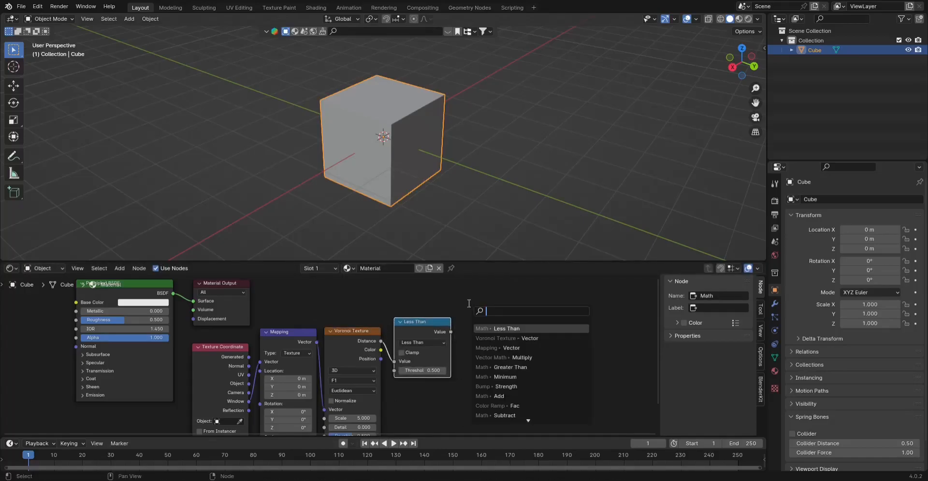
type("output")
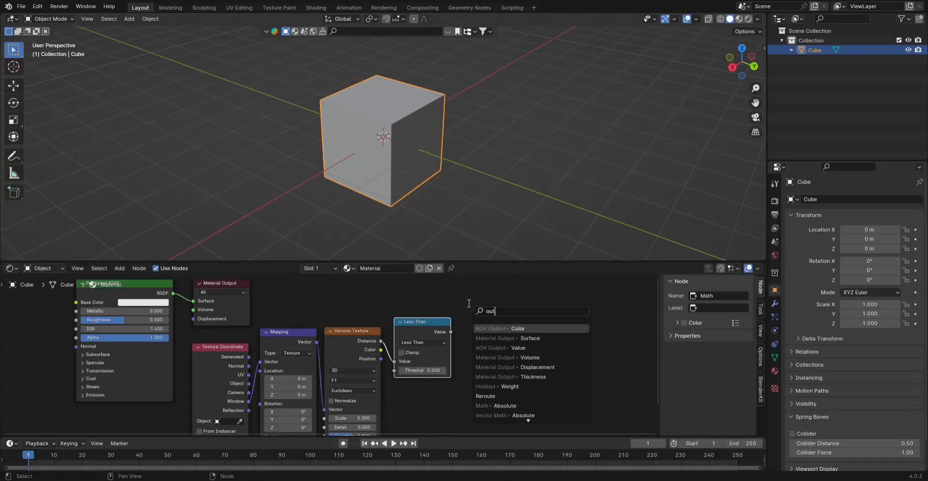
left_click(497, 338)
left_click(487, 313)
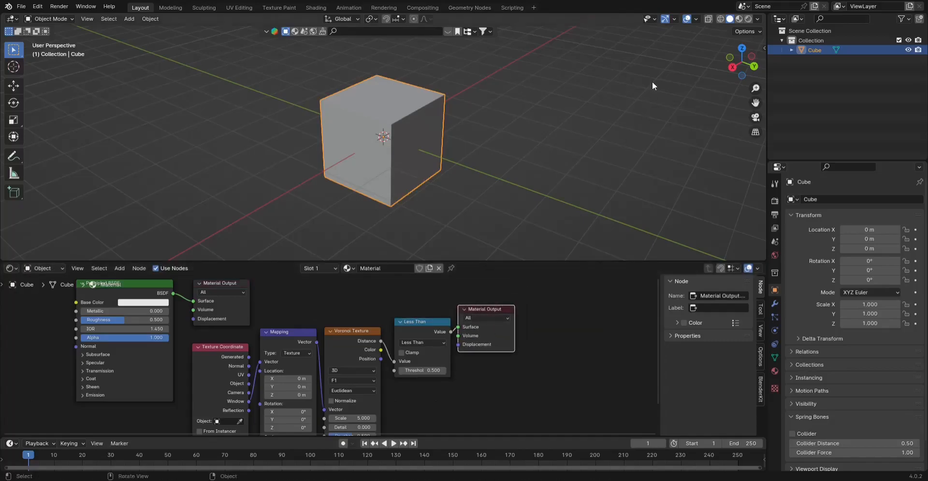
Show the cube in Material Preview shading and orbit to check the dot pattern
scroll(677, 62, "up", 2)
left_click(738, 19)
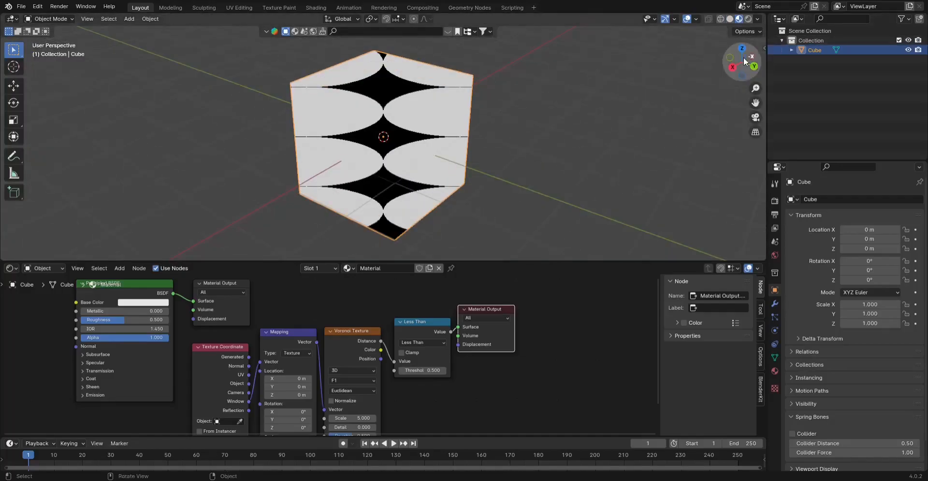
left_click_drag(744, 60, 747, 63)
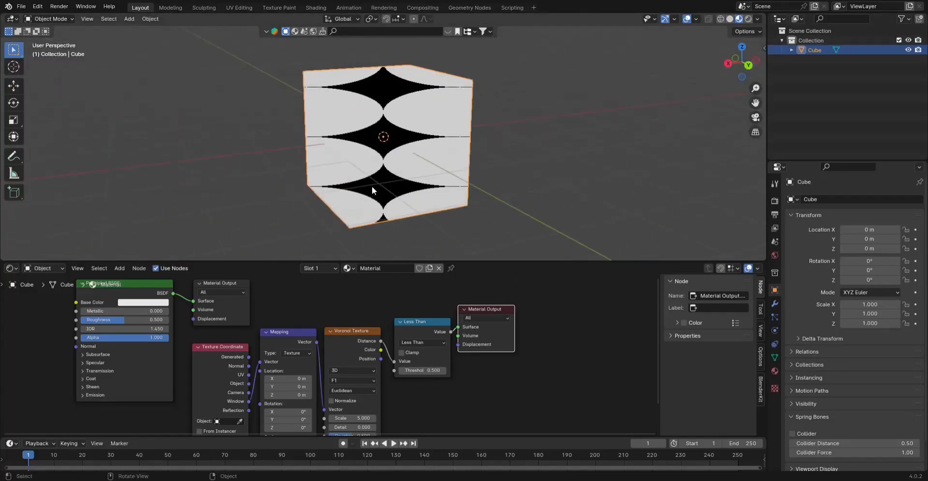
Adjust the Mapping scale to X -0.150, Y and Z 0.440, and drive the scale with a new Vector Math Multiply node
scroll(580, 121, "up", 4)
scroll(268, 307, "down", 3, "shift")
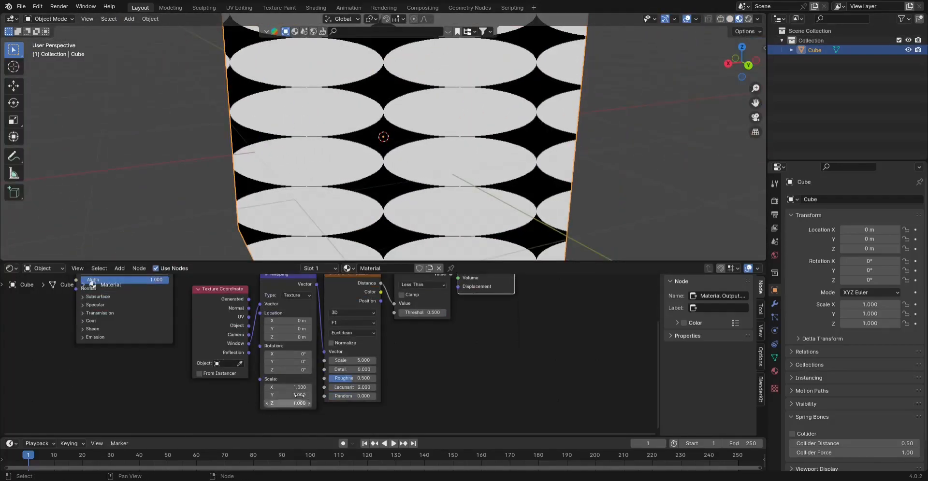
left_click_drag(293, 387, 247, 390, "shift")
scroll(403, 166, "down", 1)
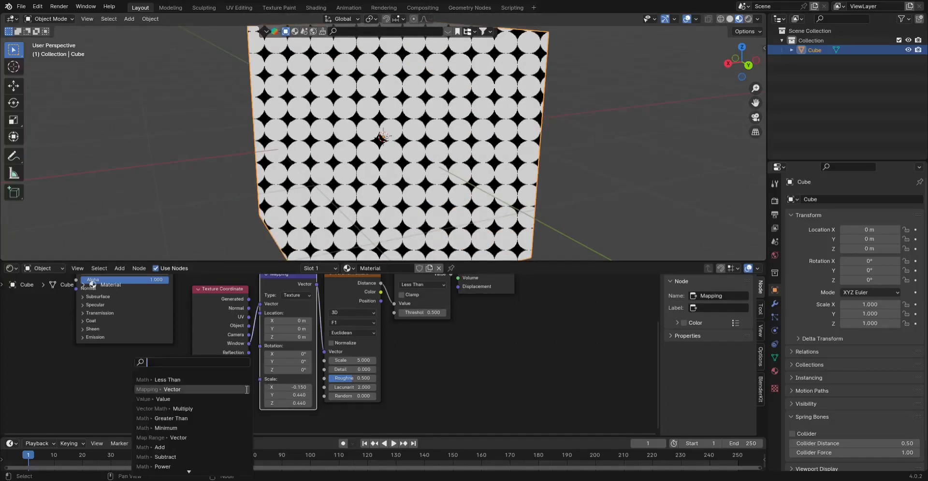
type("mult")
key("Return")
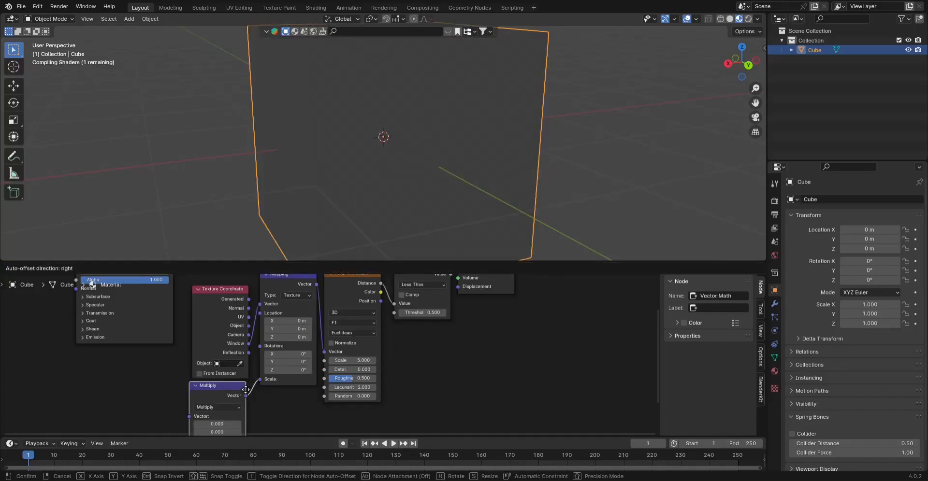
left_click(247, 390)
Connect a new Value node to the second vector input of Multiply and set it to 1
scroll(162, 364, "down", 3, "shift")
left_click_drag(195, 395, 182, 370)
type("value")
key("Return")
left_click(182, 370)
left_click(153, 386)
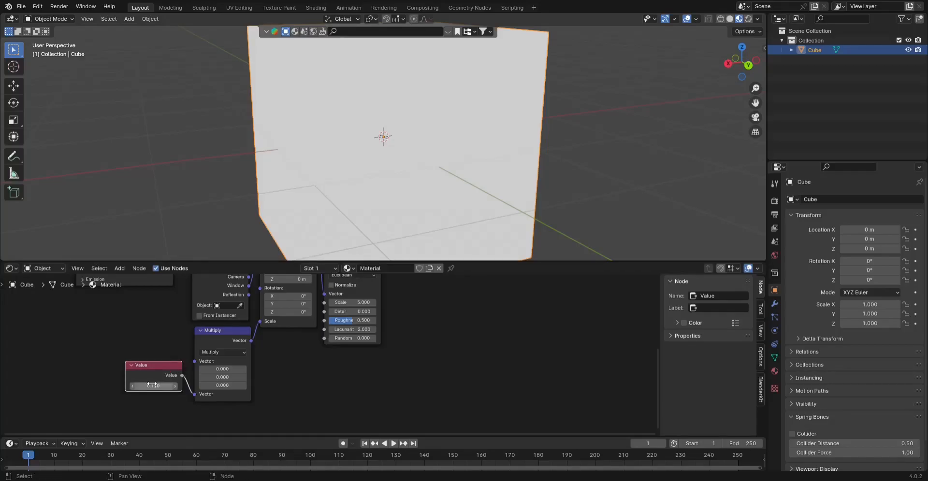
type("1")
key("Return")
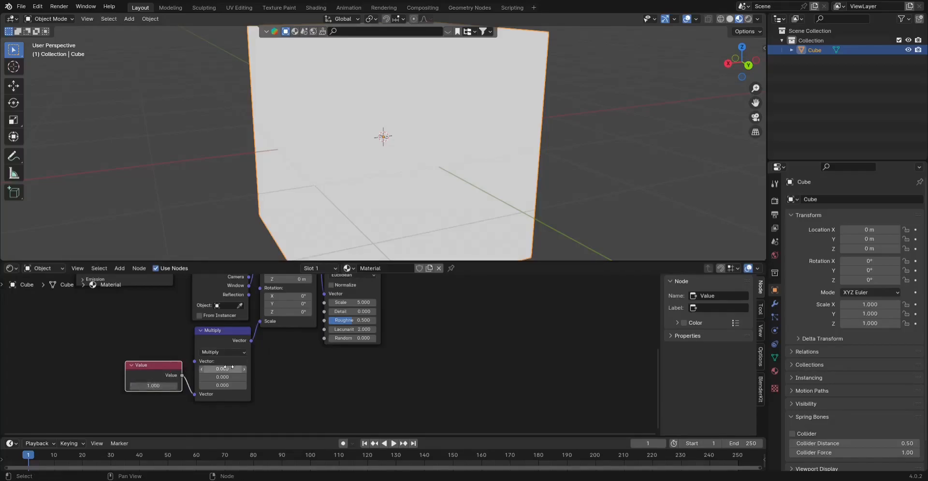
Set the Multiply vector to 0.330, 1.000, 1.000 and the Value node to 0.140
type("1")
key("Return")
left_click_drag(225, 368, 112, 385)
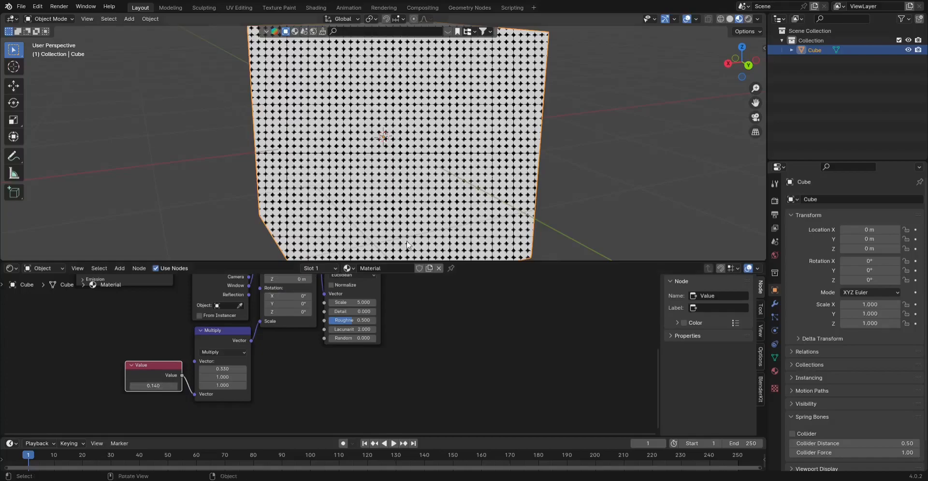
Lower the Less Than threshold to 0.210 to shrink the dots on the cube
scroll(455, 143, "down", 2)
scroll(454, 143, "up", 2)
left_click_drag(749, 63, 734, 61)
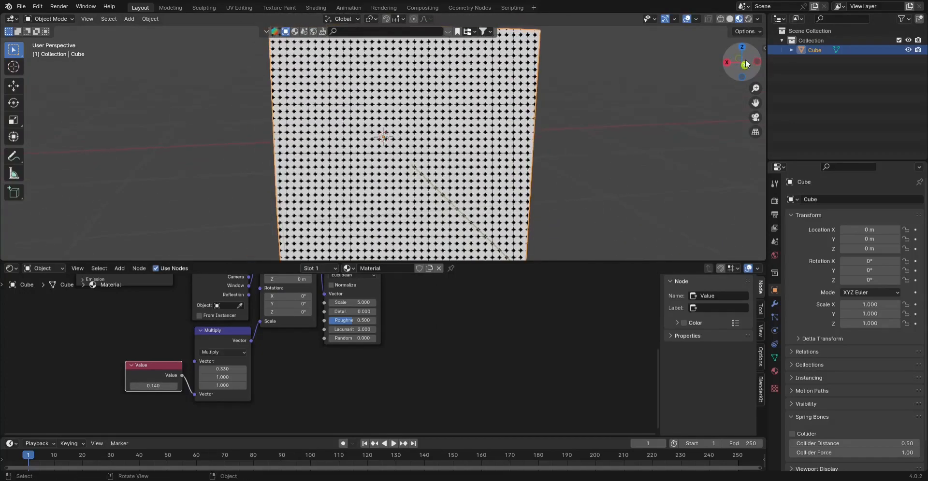
scroll(420, 390, "up", 3, "shift")
scroll(421, 390, "up", 2, "shift")
left_click_drag(432, 352, 416, 352)
scroll(667, 108, "down", 2)
left_click_drag(743, 64, 764, 67)
scroll(488, 280, "up", 2, "shift")
scroll(574, 113, "down", 2)
scroll(532, 137, "up", 1)
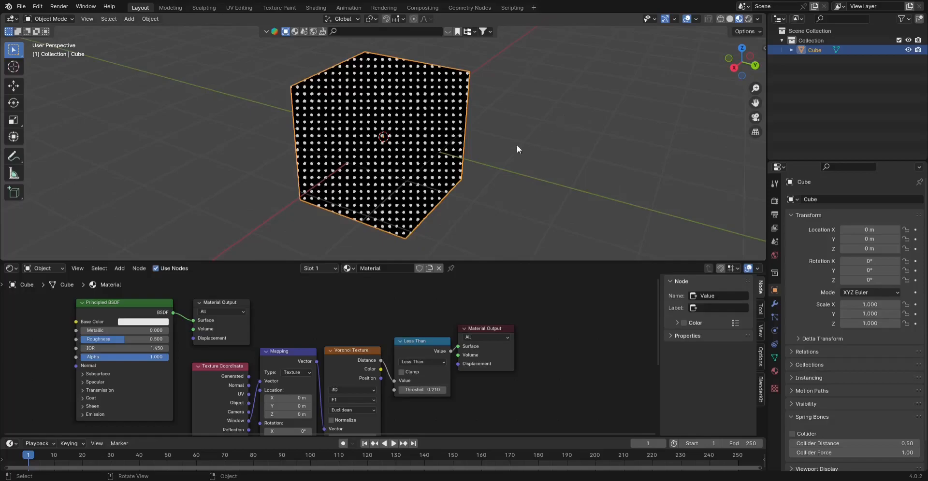
Connect the Principled BSDF to a new Shader to RGB node and link its Color to the Less Than threshold
left_click_drag(172, 313, 289, 299)
type("to")
key("Return")
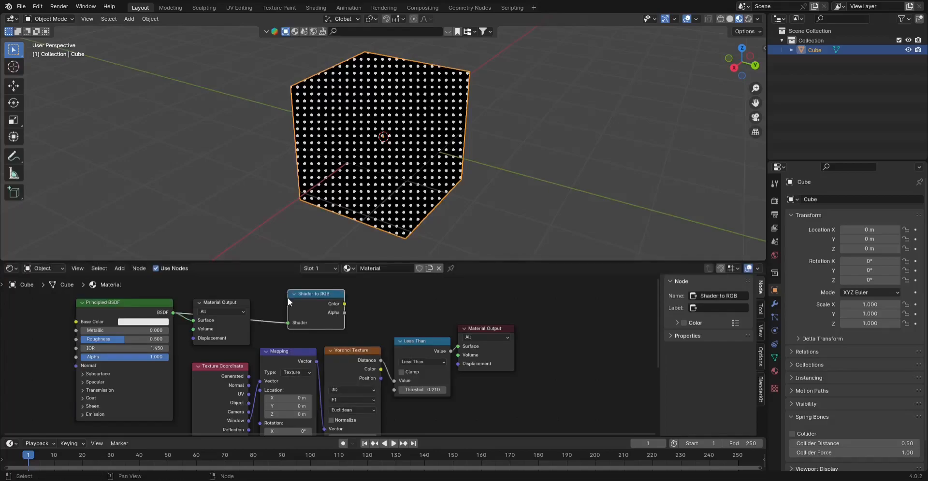
left_click_drag(222, 308, 249, 334)
left_click_drag(344, 355, 394, 406)
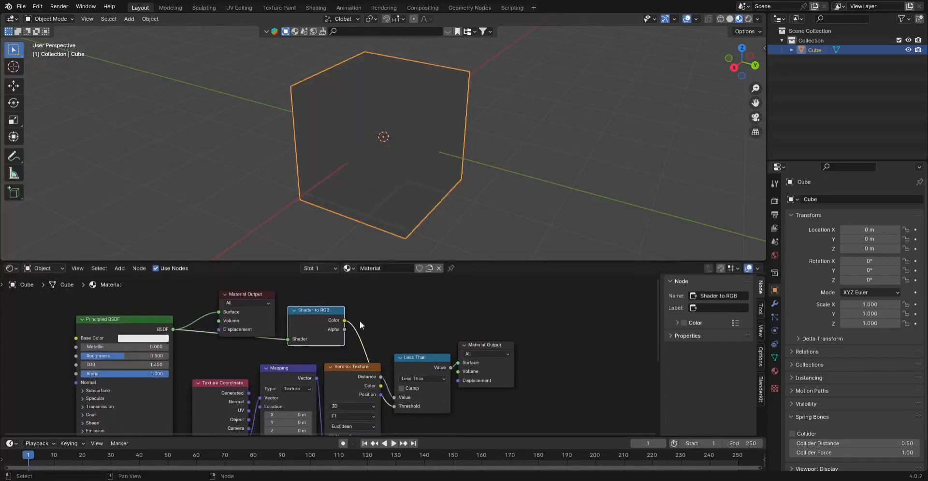
left_click_drag(330, 315, 352, 317)
Delete the original Material Output node linked directly to the Principled BSDF
scroll(423, 203, "up", 2)
left_click(260, 297)
key("x")
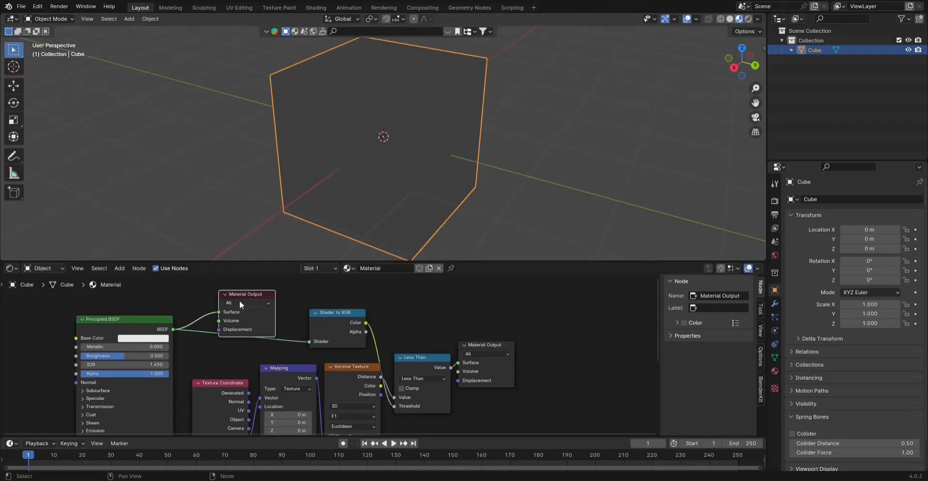
Remove the extra Material Output node fed directly by the Principled BSDF
key("x")
scroll(744, 64, "down", 2)
left_click_drag(745, 64, 740, 55)
scroll(570, 128, "up", 1)
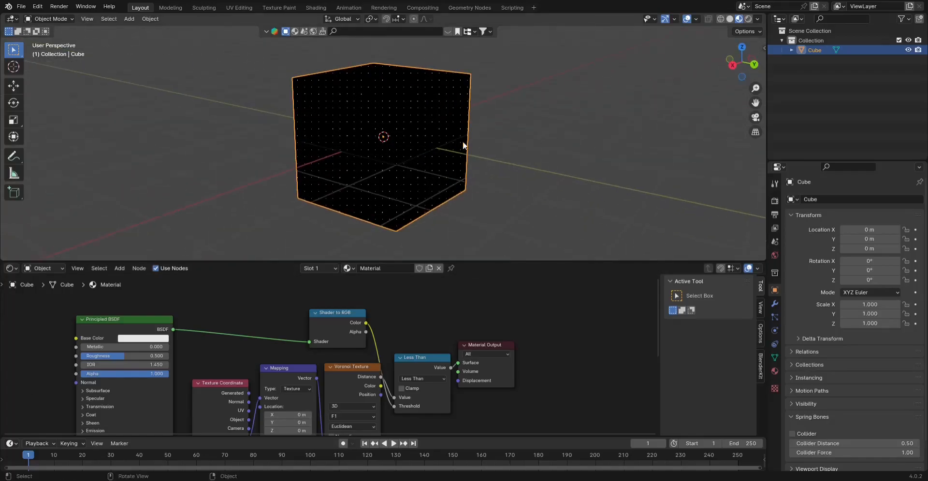
Add a Sun light to the scene and set its strength to 10
key("shift+a")
mouse_move(416, 277)
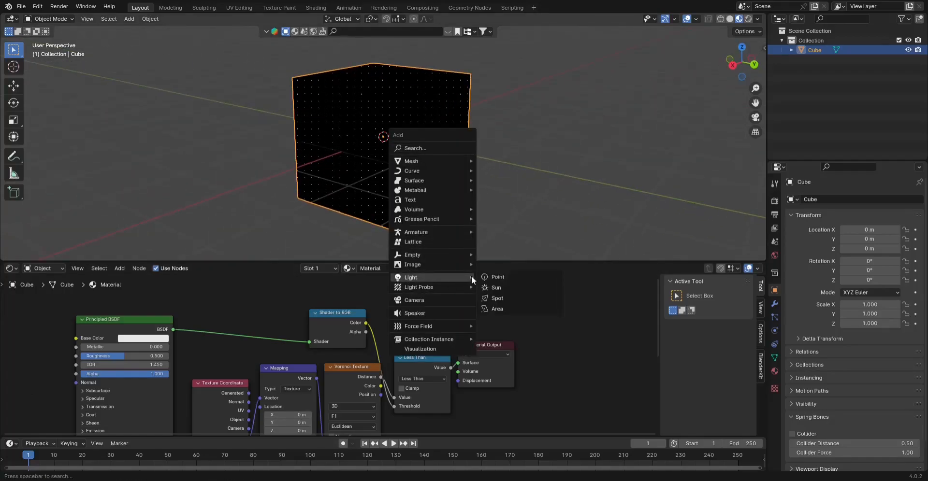
left_click(502, 289)
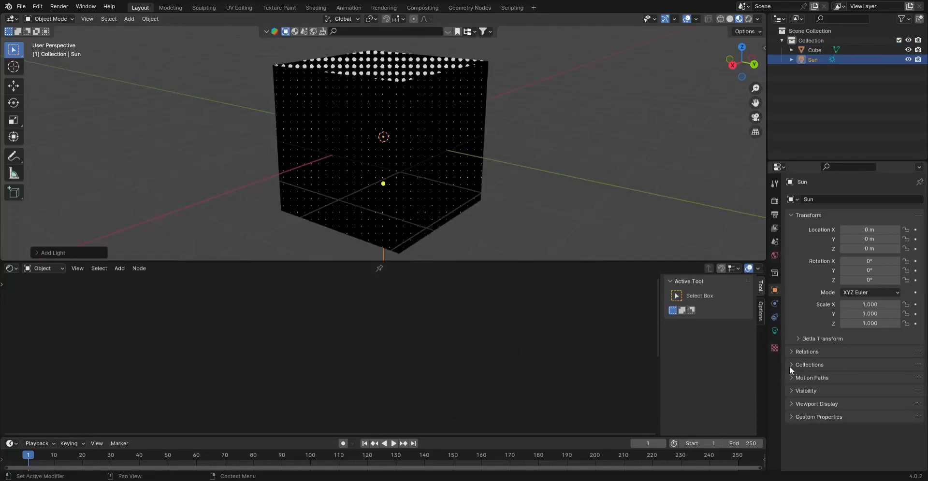
left_click(775, 331)
left_click(886, 266)
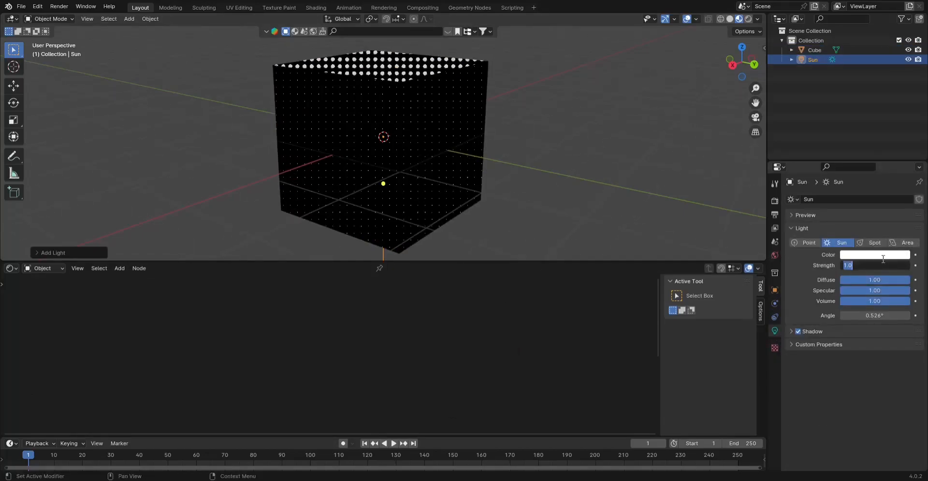
type("10")
key("Return")
scroll(568, 186, "down", 4)
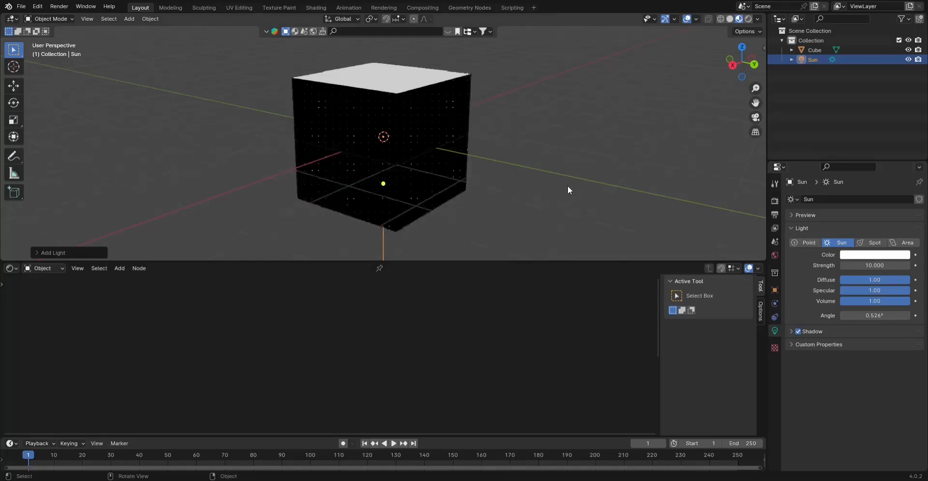
In the right orthographic view, move the sun up and to one side of the cube, and angle its beam
left_click(732, 64)
key("g")
left_click(611, 89)
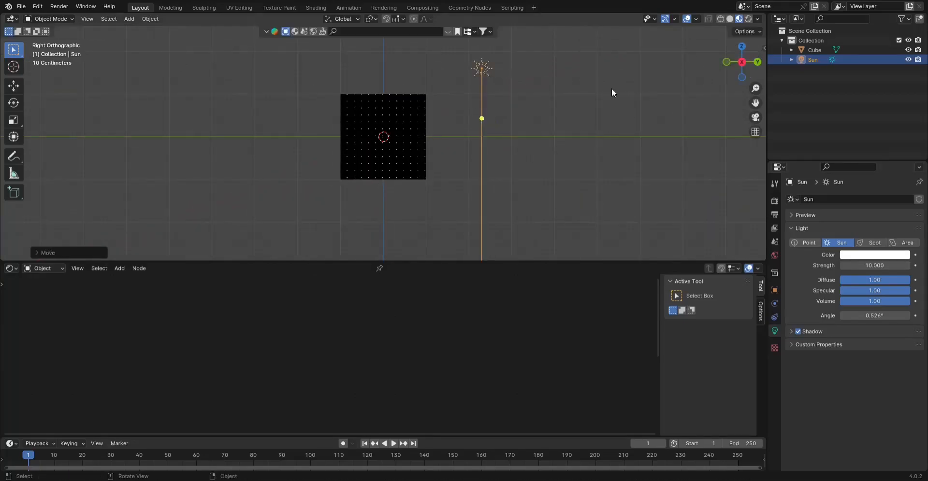
key("r")
left_click(571, 158)
Select the cube and tilt it freely with a trackball rotation so several faces catch the sunlight differently
left_click(415, 145)
left_click_drag(750, 60, 439, 134)
key("r")
key("r")
left_click(474, 155)
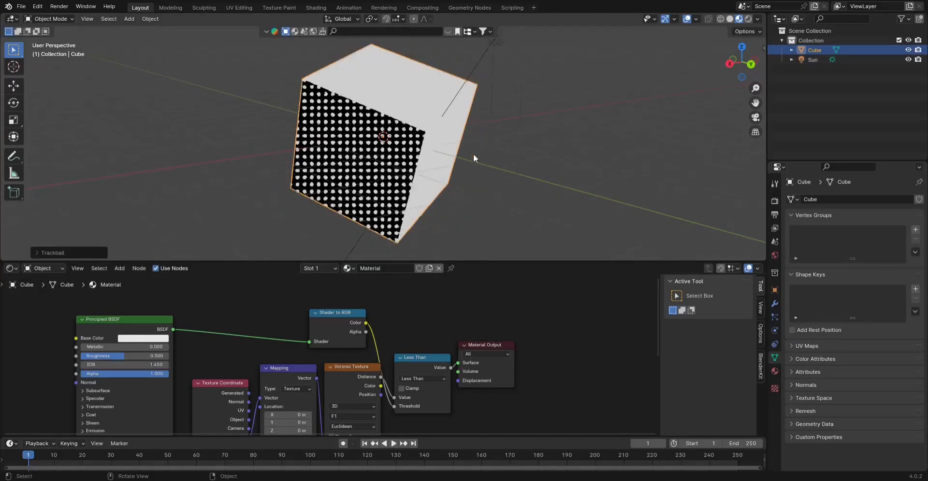
Select the sun and lower its strength to 4.427
left_click(472, 64)
left_click_drag(877, 265, 875, 266)
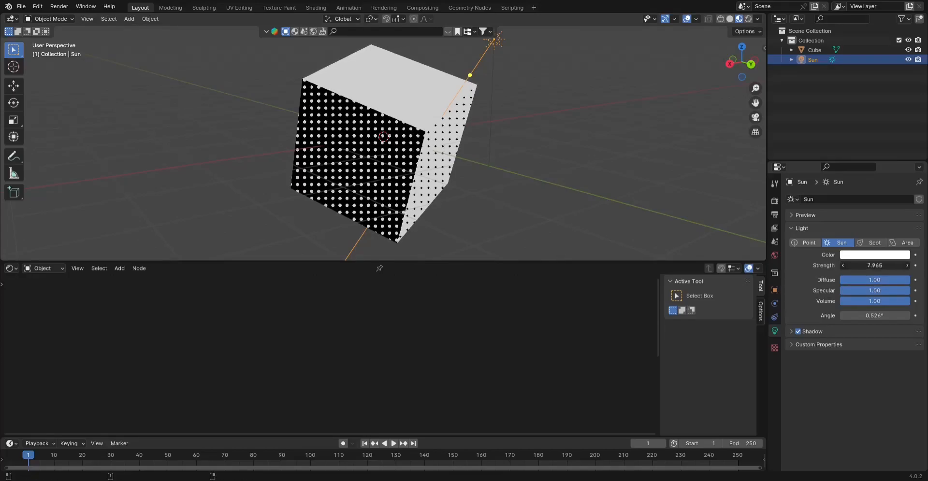
mouse_move(875, 265)
left_mouse_down()
mouse_move(865, 265)
mouse_move(874, 265)
left_mouse_up()
Examine how the halftone dots on the cube behave from different angles and viewing distances
scroll(659, 39, "down", 2)
left_click_drag(740, 61, 723, 59)
scroll(479, 130, "up", 5)
scroll(503, 170, "down", 4)
scroll(483, 163, "up", 2)
scroll(455, 152, "down", 2)
scroll(455, 153, "up", 2)
scroll(440, 130, "down", 2)
scroll(440, 129, "up", 2)
scroll(440, 126, "down", 3)
scroll(492, 88, "up", 2)
scroll(500, 100, "down", 2)
scroll(502, 102, "up", 1)
left_click(407, 126)
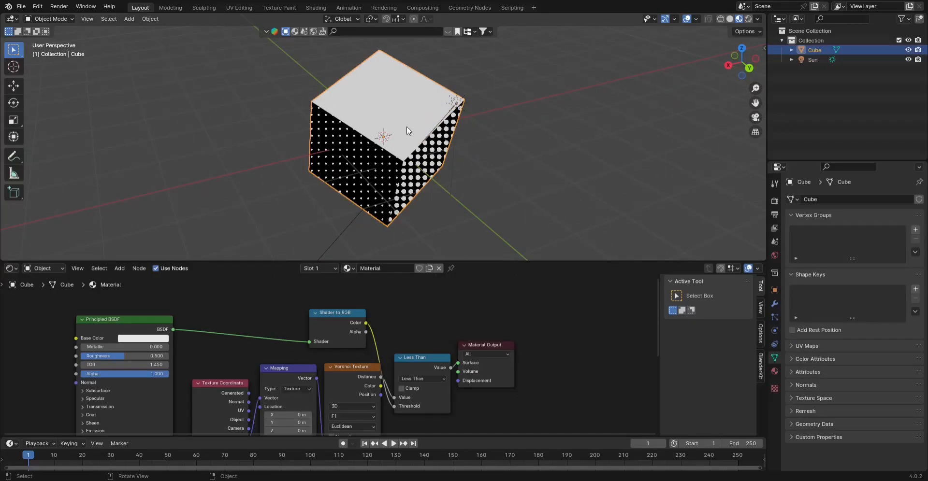
key("g")
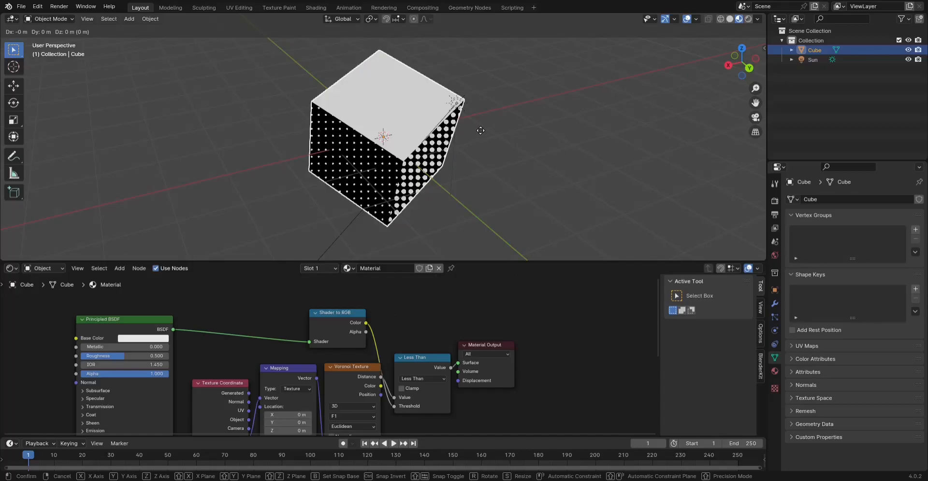
key("shift+z")
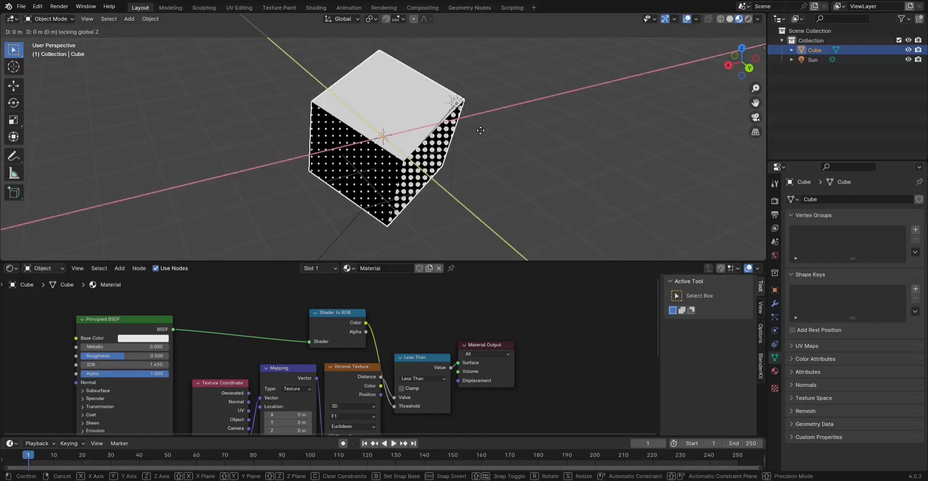
right_click(481, 130)
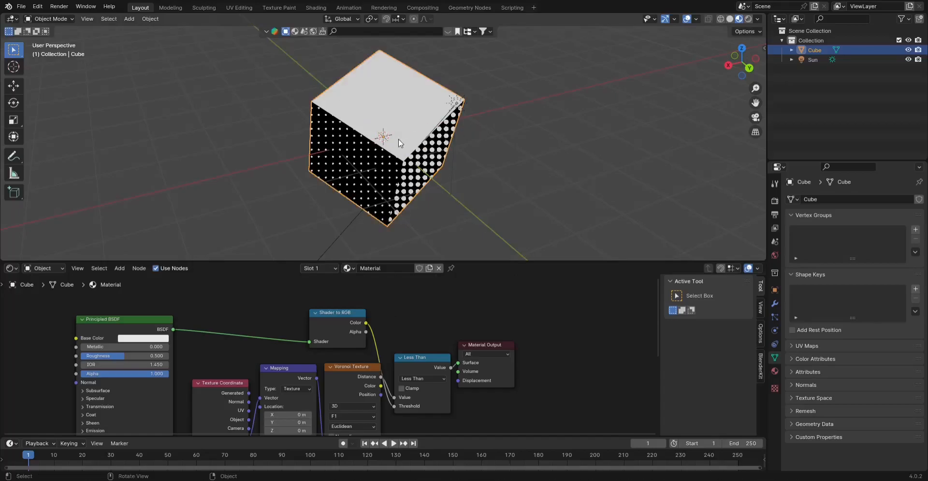
Move the cube about 3 m horizontally away from the scene's centre, keeping its height locked
key("g")
key("shift+z")
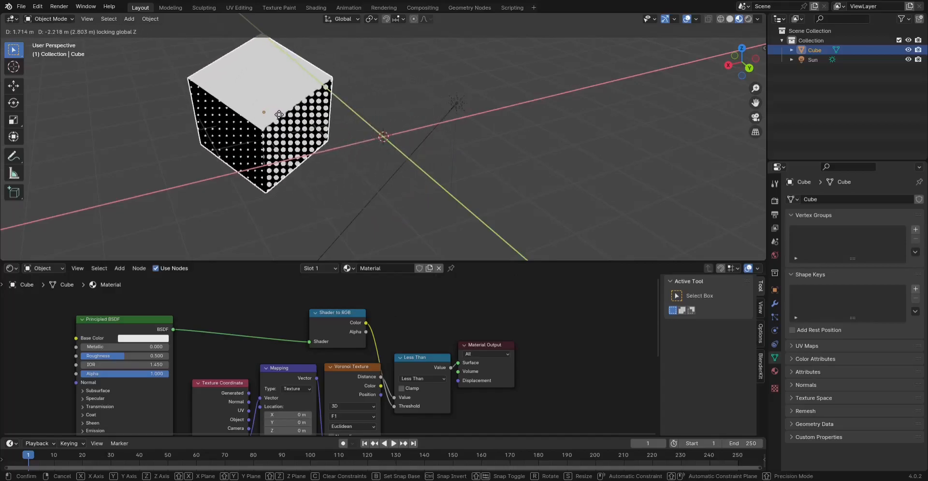
left_click(266, 111)
Add a UV sphere at the scene's centre and shade it smooth
left_click(368, 111)
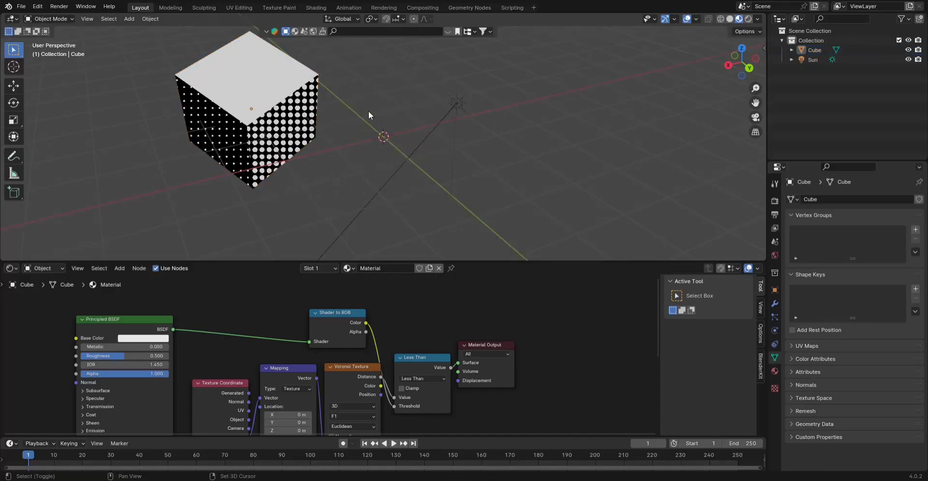
key("shift+a")
mouse_move(330, 38)
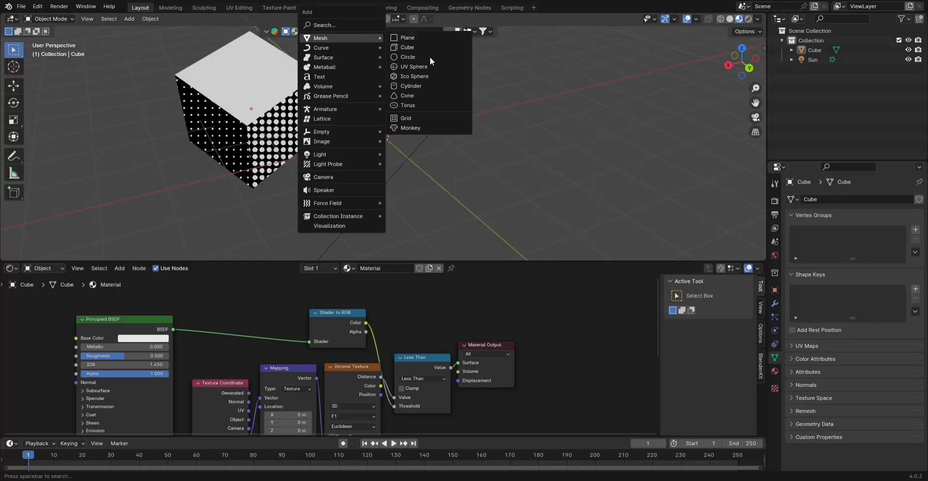
left_click(419, 66)
right_click(395, 106)
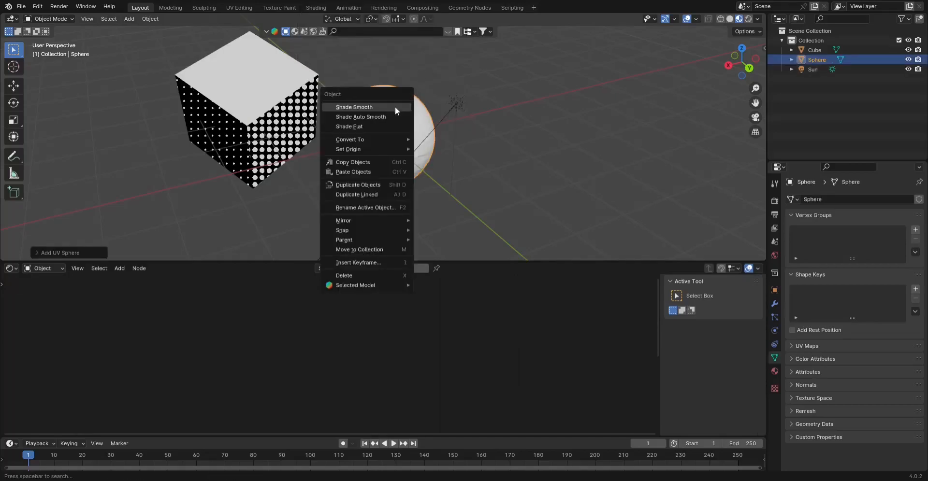
left_click(382, 107)
Assign the cube's existing Material to the sphere and rename that material halftone-material
left_click(362, 268)
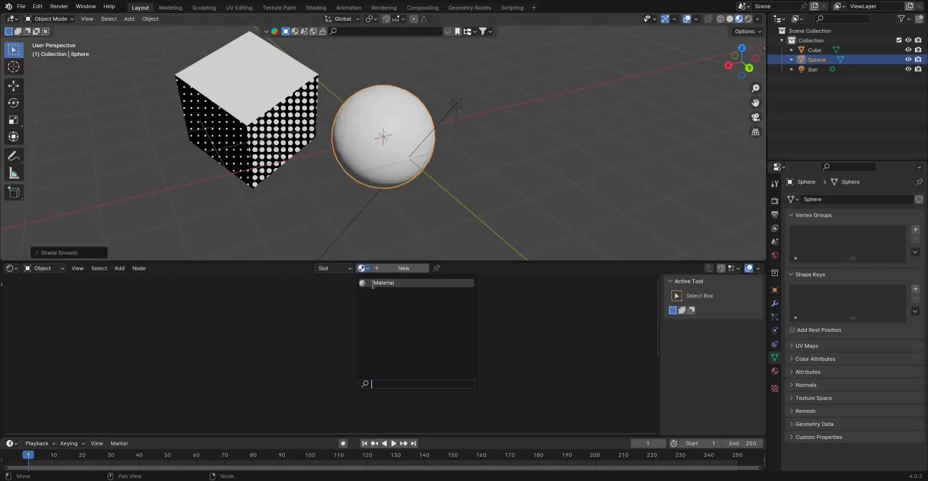
left_click(374, 283)
scroll(379, 168, "up", 2)
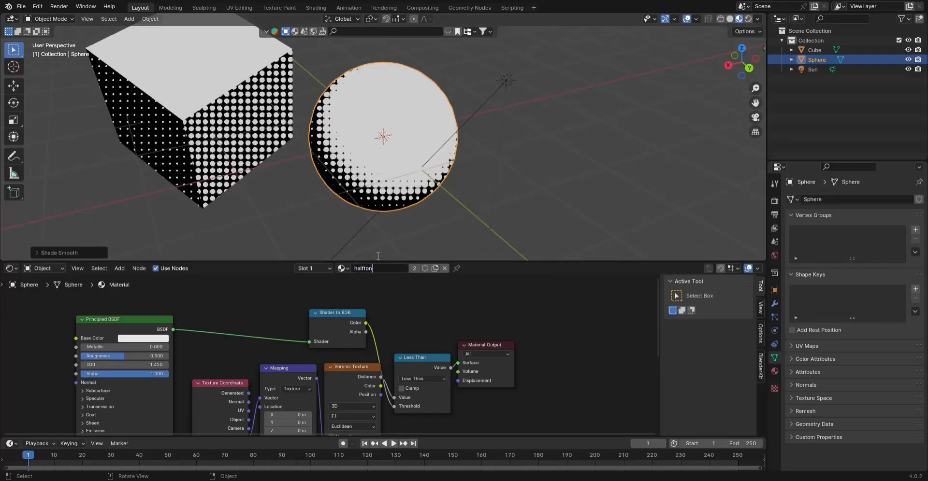
type("halftone-material")
key("Return")
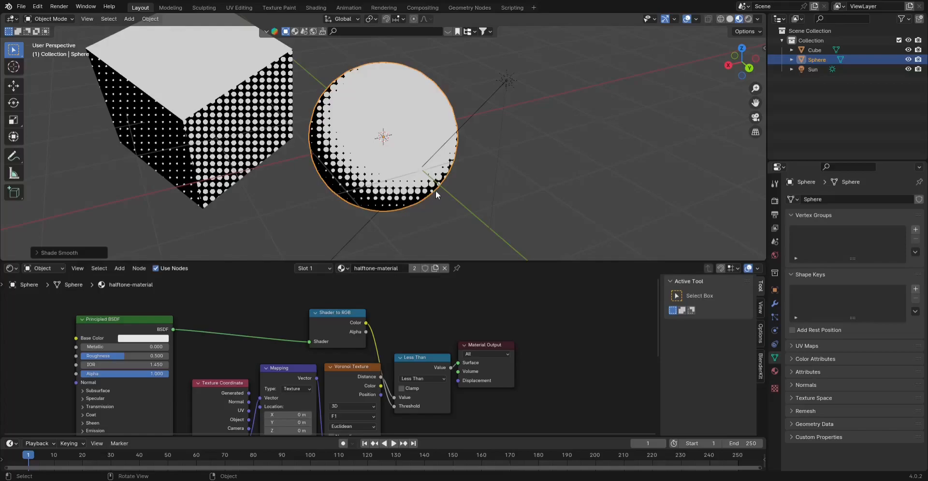
Scale the sphere up uniformly to about 1.7 times its size
scroll(436, 191, "down", 3)
key("s")
right_click(472, 185)
key("s")
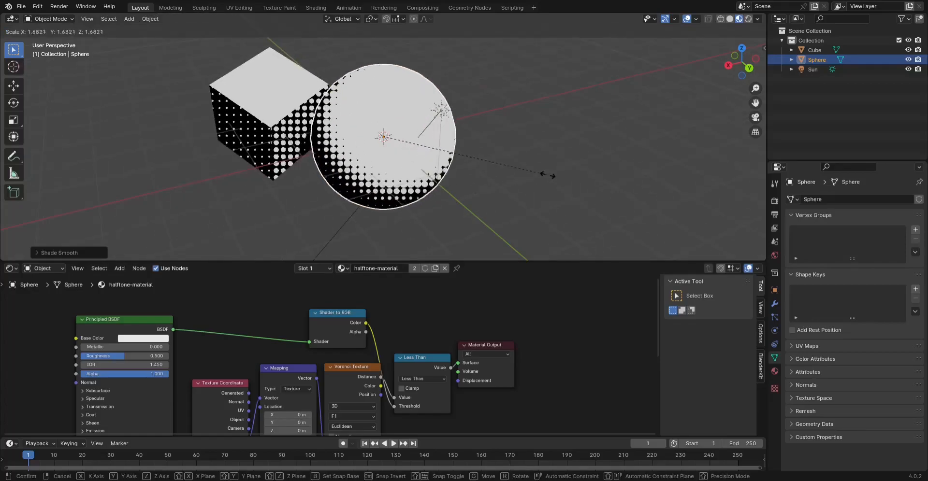
left_click(556, 175)
Add a cone and move it along the global X axis to the side of the sphere opposite the cube
left_click_drag(742, 61, 482, 148)
key("shift+a")
mouse_move(470, 151)
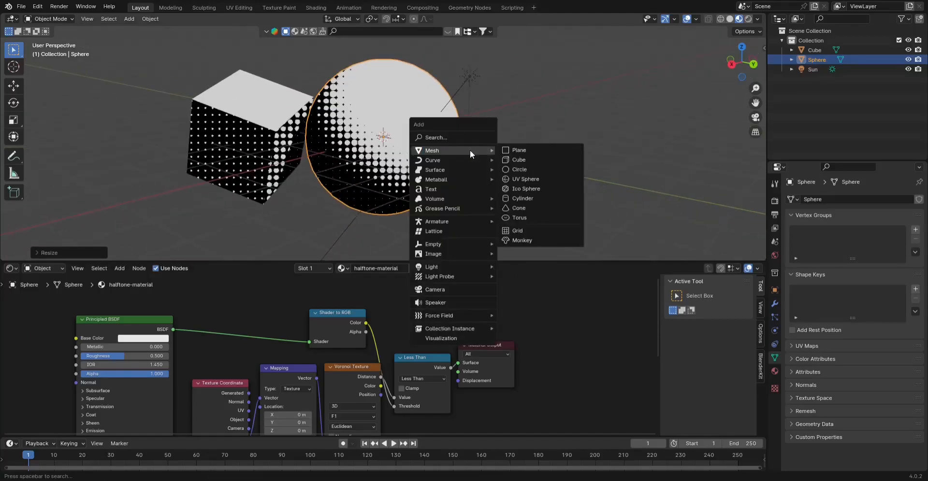
left_click(519, 207)
key("g")
key("x")
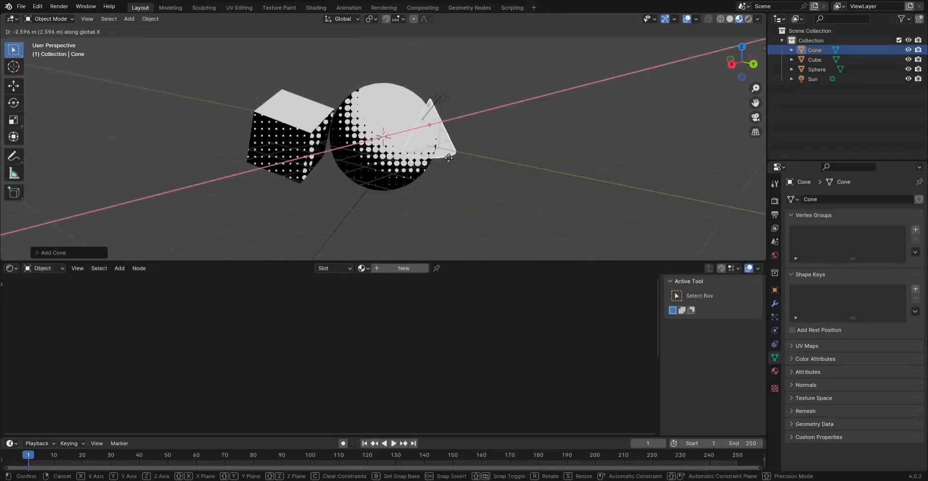
left_click(488, 159)
Tilt the cone with a trackball rotation and shade it smooth
key("r")
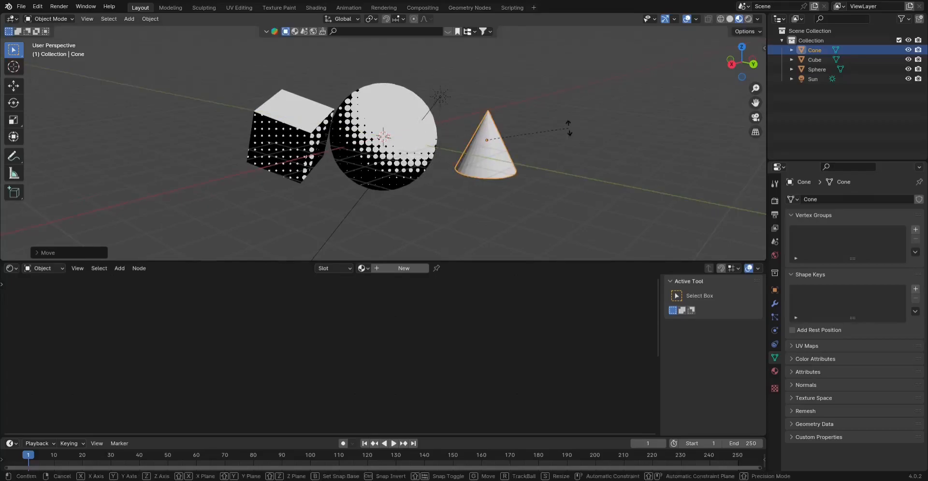
key("r")
left_click(528, 174)
left_click_drag(744, 57, 691, 62)
scroll(516, 150, "up", 2)
right_click(509, 132)
left_click(508, 133)
middle_click_drag(531, 140, 555, 138)
right_click(490, 132)
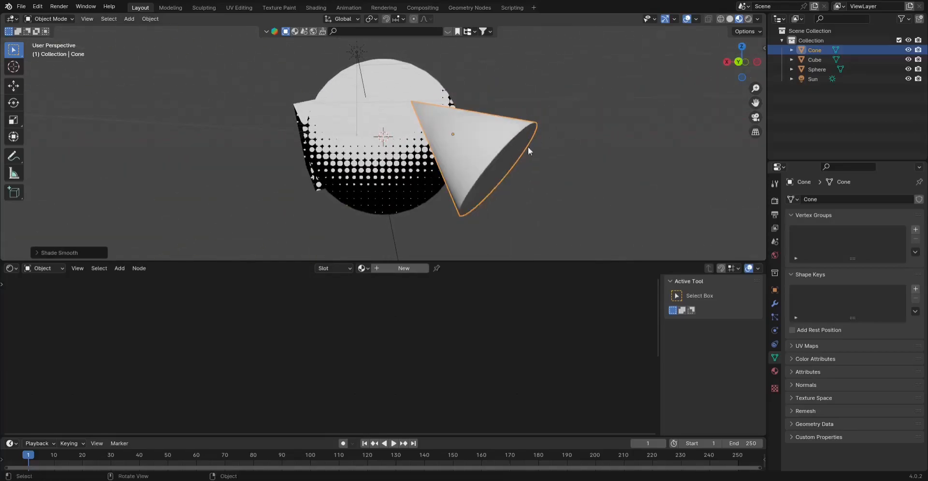
Move the cone horizontally closer to the sphere with Z locked, and scale it up slightly
scroll(513, 147, "up", 4)
scroll(677, 129, "down", 4)
middle_click_drag(677, 129, 651, 97)
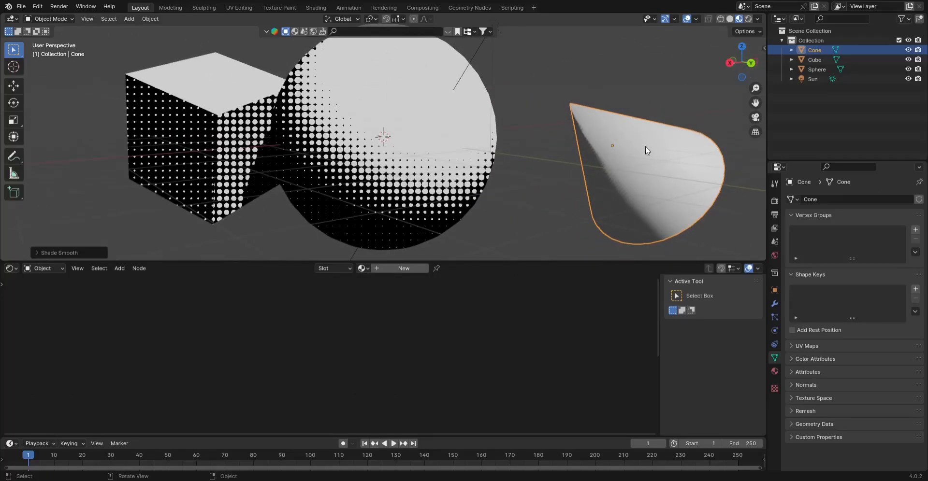
key("g")
key("shift+z")
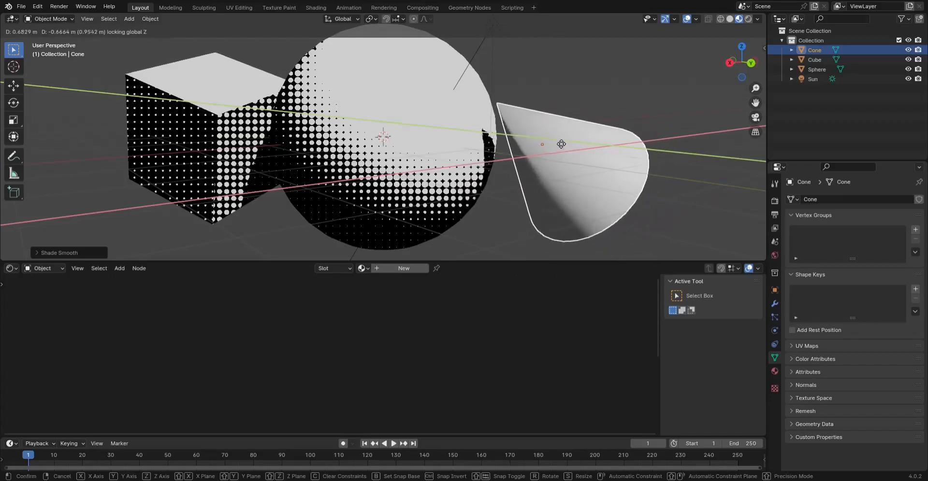
left_click(549, 143)
key("s")
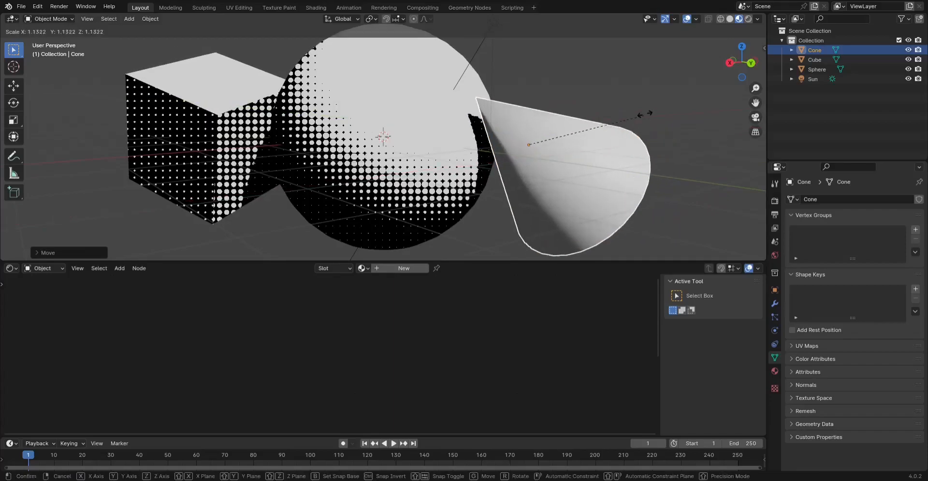
left_click(672, 92)
Raise the cone along the Z axis beside the sphere and fine-tune its size
key("g")
key("z")
left_click(635, 80)
key("s")
left_click(640, 107)
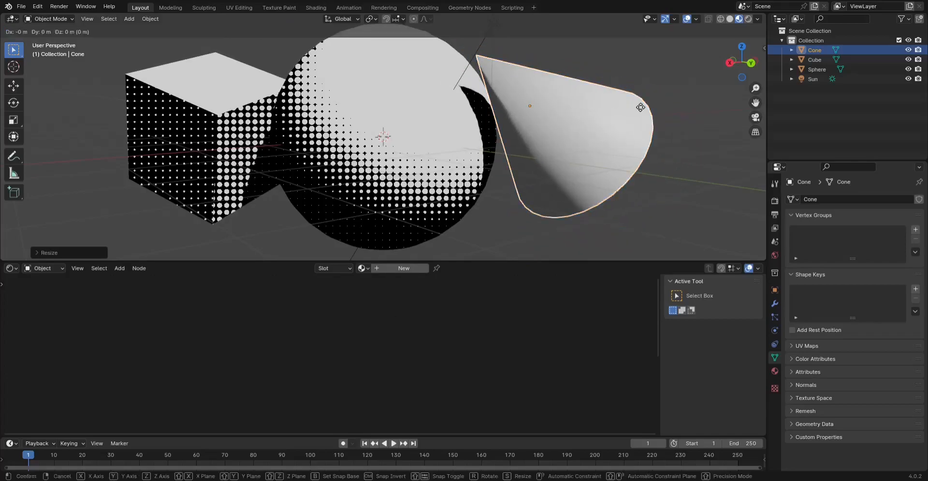
left_click(640, 108)
Assign halftone-material to the cone
scroll(681, 99, "down", 2)
left_click(363, 269)
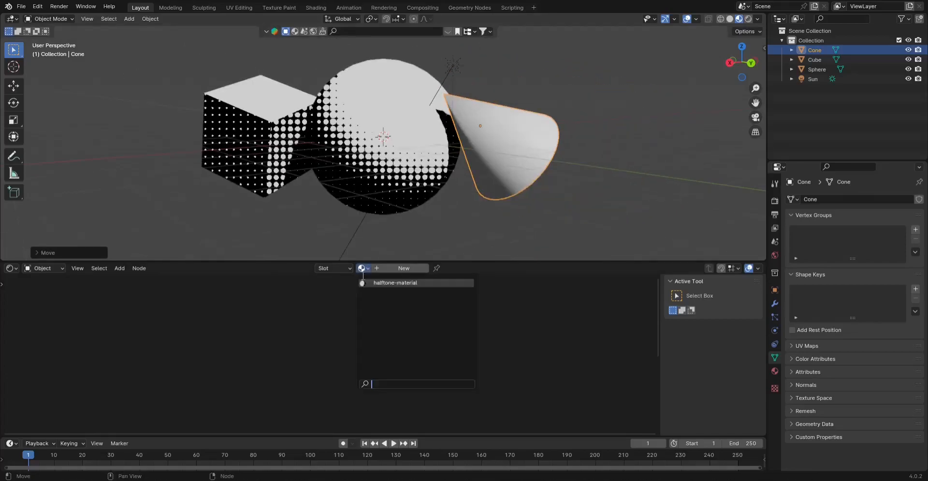
left_click(387, 283)
left_click_drag(740, 62, 691, 83)
scroll(512, 97, "down", 3)
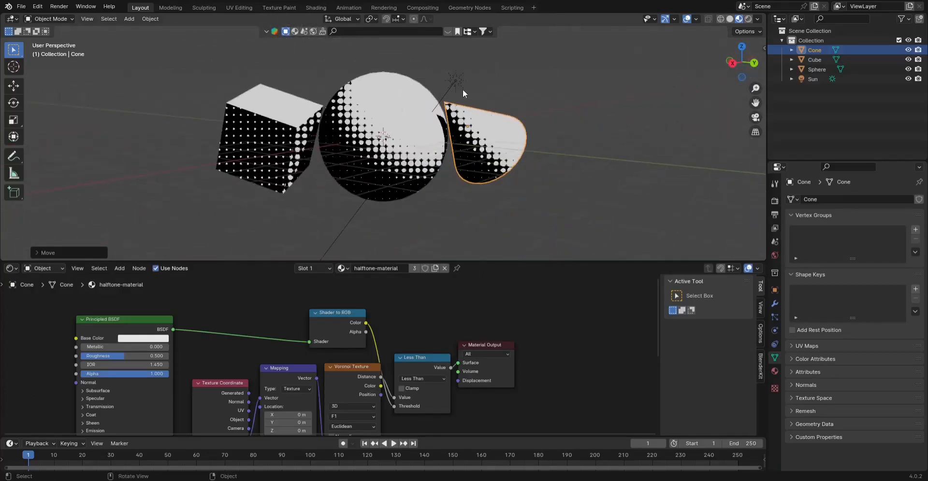
Turn off the viewport overlays and deselect the sun for a clean view of the three shapes
left_click(455, 81)
scroll(473, 90, "up", 2)
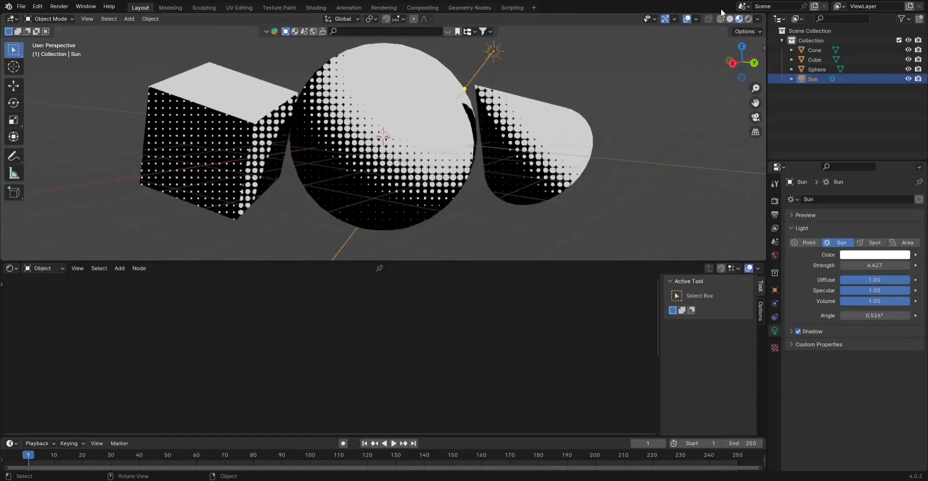
left_click(687, 19)
scroll(438, 140, "down", 3)
scroll(438, 140, "up", 2)
left_click(663, 56)
mouse_move(741, 62)
left_mouse_down()
mouse_move(710, 68)
mouse_move(722, 86)
mouse_move(732, 72)
left_mouse_up()
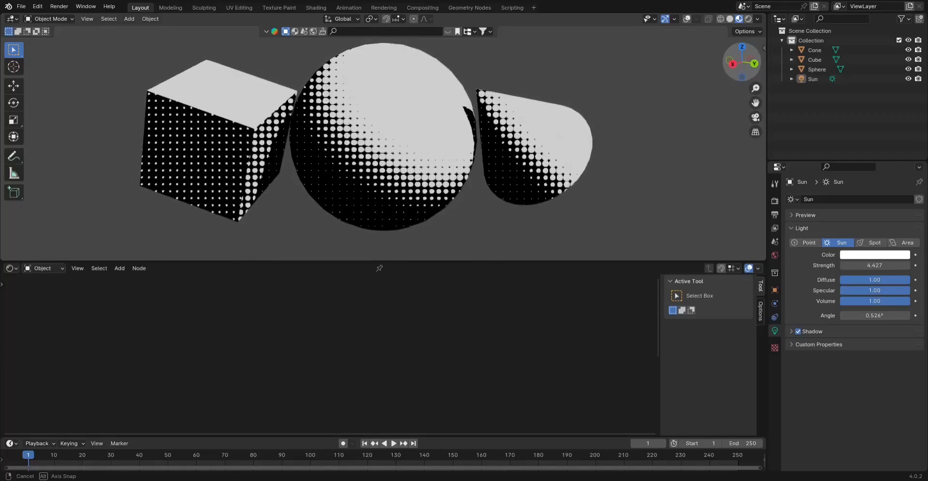
Add a camera to the scene and look through it
key("shift+a")
mouse_move(372, 186)
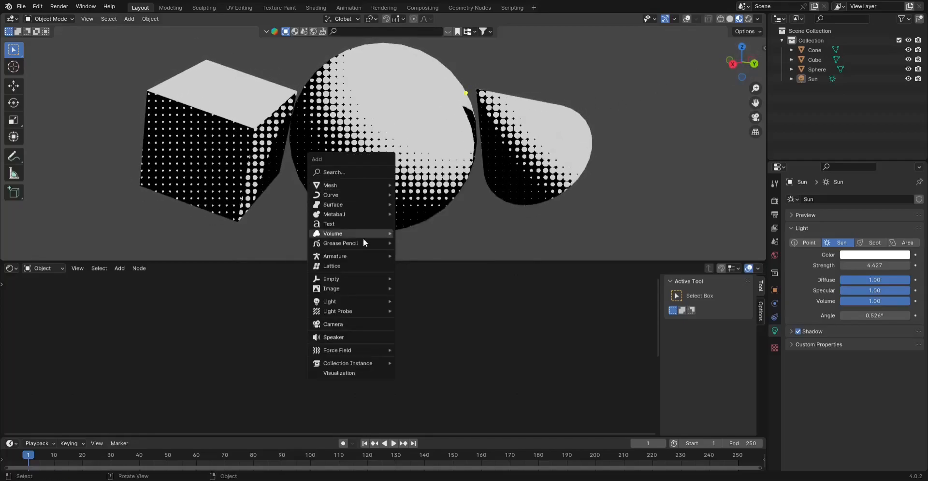
left_click(343, 323)
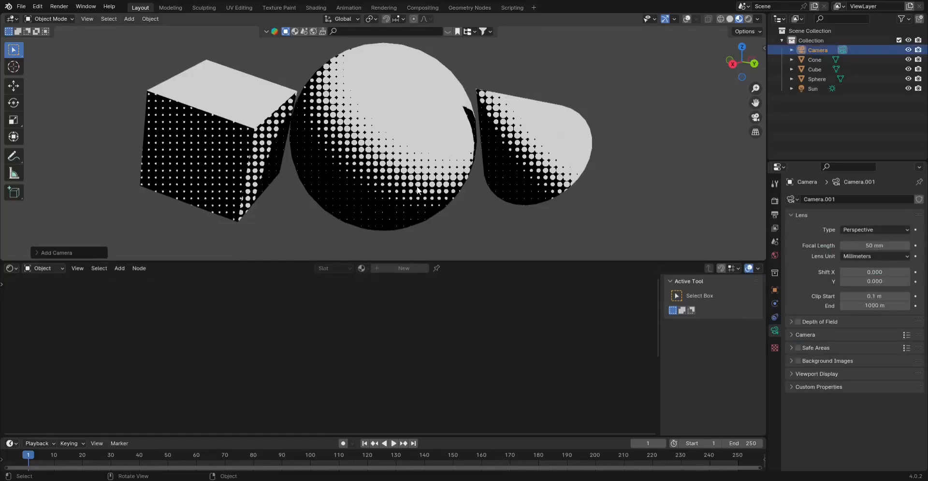
key("KP_0")
Move the camera back about 14.9 m along its local Z axis so all three shapes are in frame
key("g")
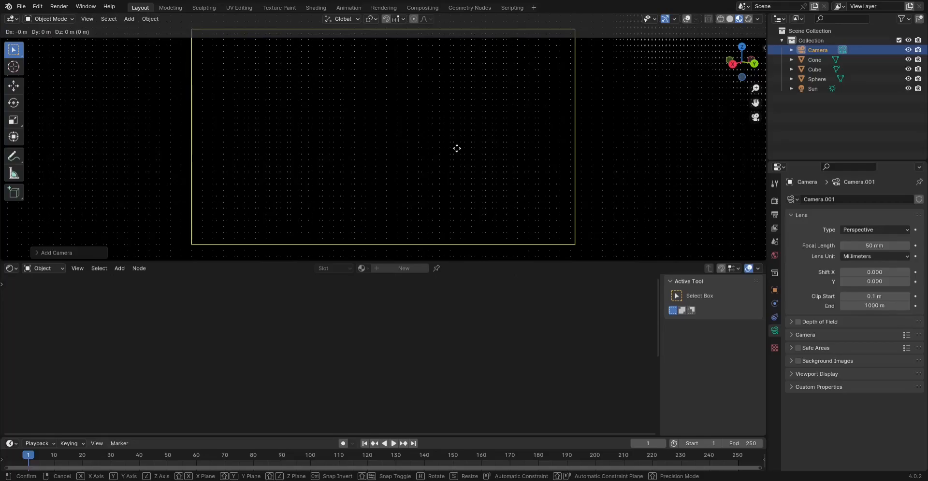
key("z")
key("z")
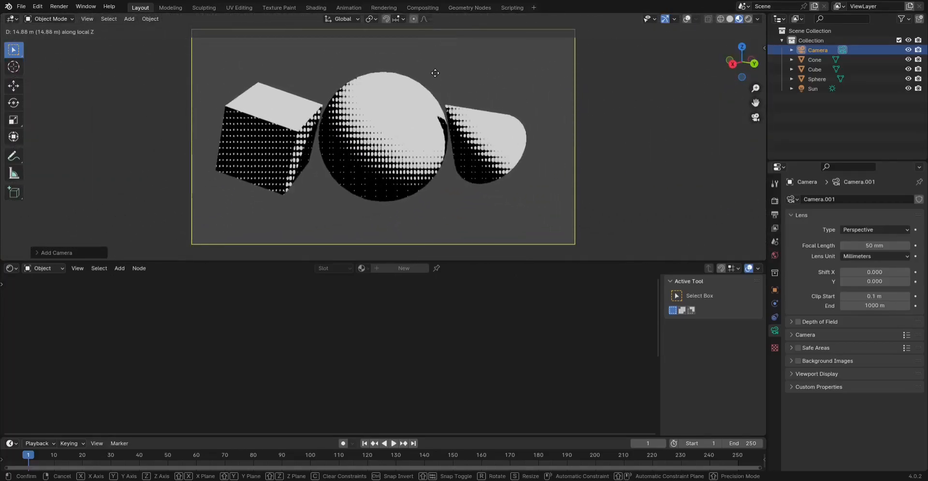
left_click(433, 69)
key("Home")
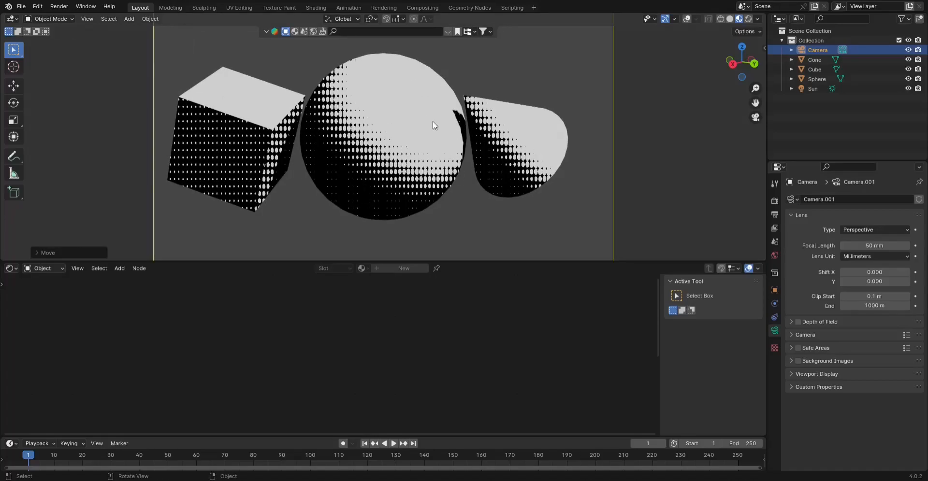
In the sphere's halftone-material, set the Multiply node's X value to 0.550 and the Value node to 0.070
left_click(424, 156)
scroll(284, 297, "down", 6, "shift")
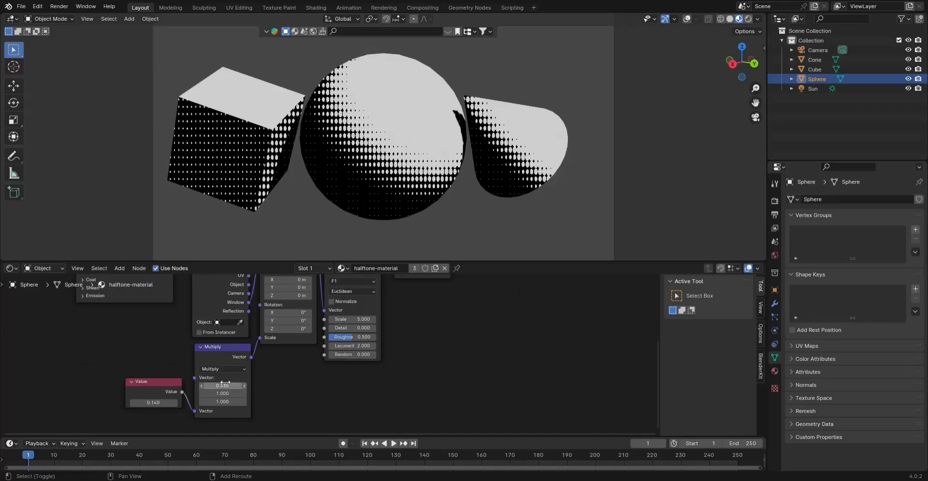
left_click_drag(223, 385, 256, 385)
scroll(495, 143, "up", 2)
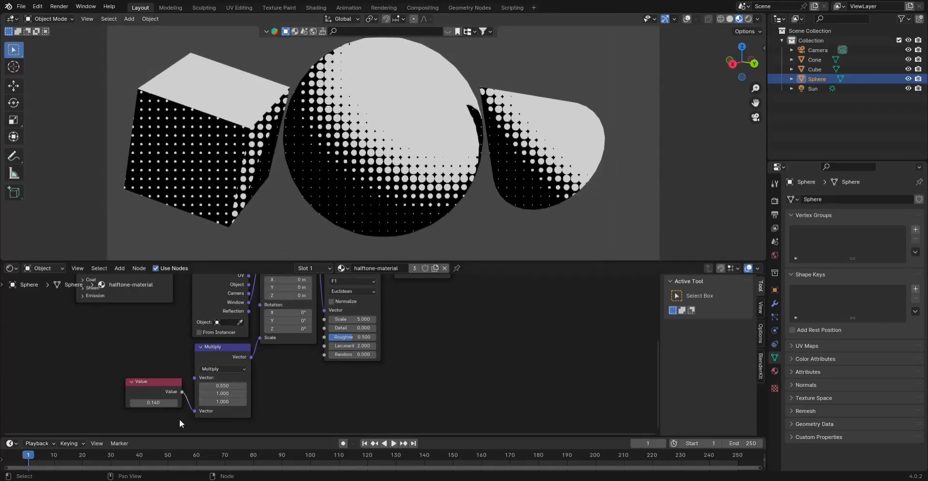
mouse_move(153, 403)
left_mouse_down()
mouse_move(139, 402)
mouse_move(148, 402)
left_mouse_up()
scroll(474, 144, "down", 1)
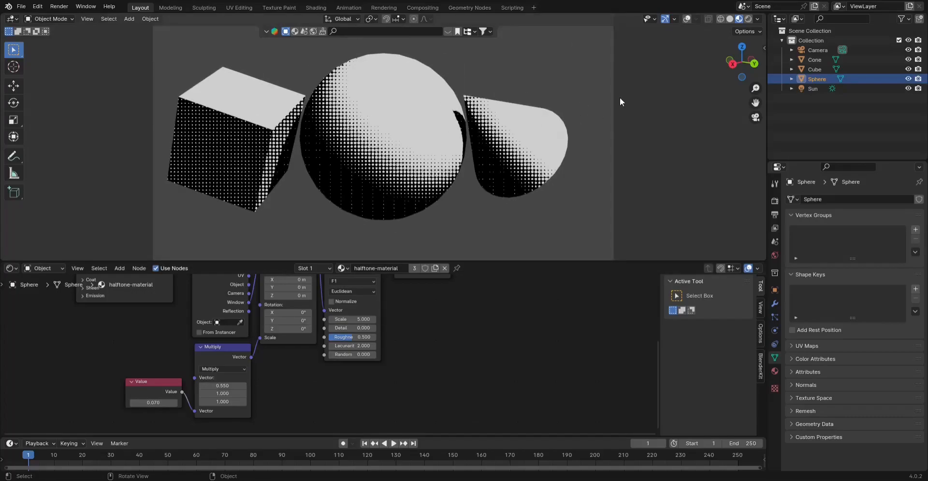
Shift the camera about -0.3 m along its local X axis to centre the three shapes, and deselect it
left_click(615, 92)
left_click(818, 49)
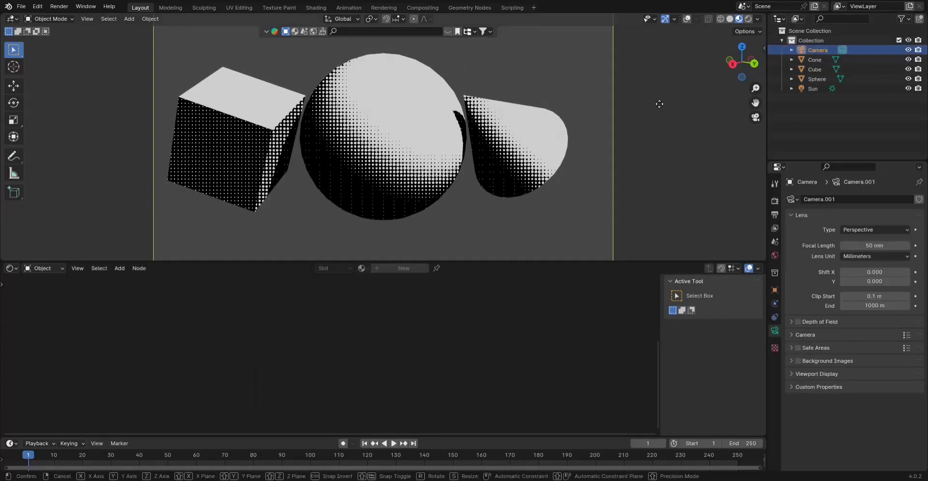
key("g")
key("x")
key("x")
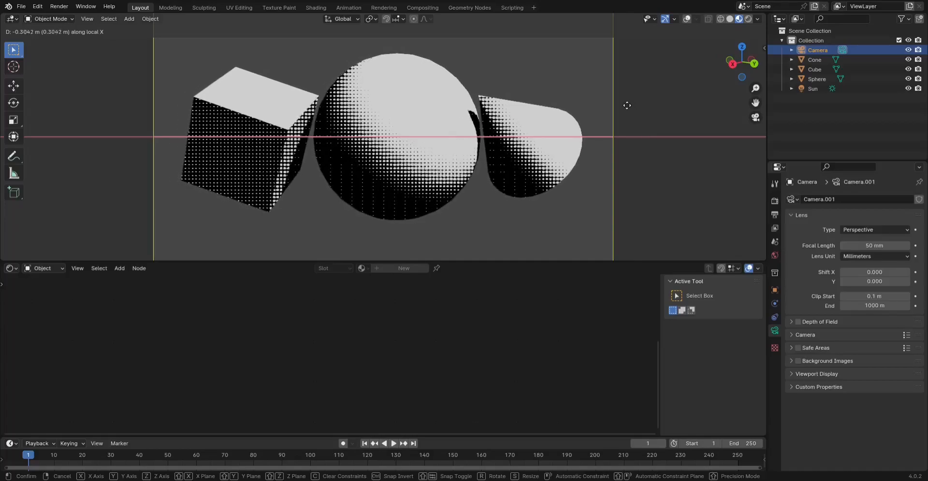
left_click(626, 105)
scroll(616, 119, "down", 2)
left_click(609, 129)
Enlarge the 3D viewport and examine the sphere's halftone dots up close
scroll(609, 129, "up", 2)
scroll(609, 129, "down", 2)
left_click_drag(575, 260, 568, 336)
scroll(483, 187, "up", 3)
scroll(483, 187, "down", 1)
scroll(483, 186, "up", 4)
scroll(483, 189, "up", 1)
scroll(482, 189, "down", 1)
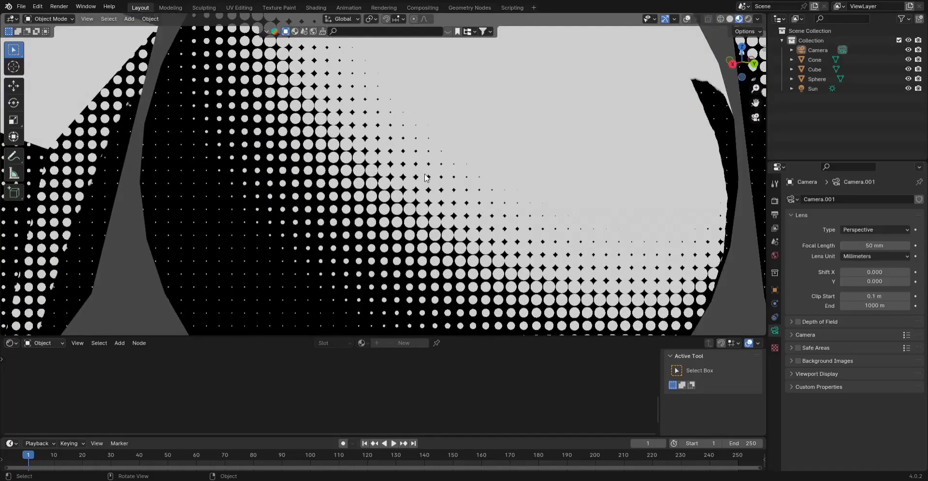
scroll(435, 184, "up", 3)
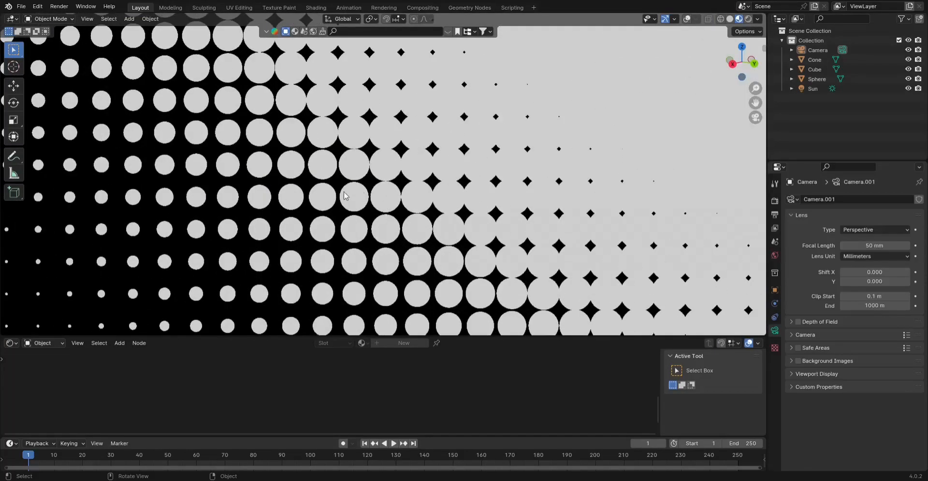
scroll(366, 195, "down", 8)
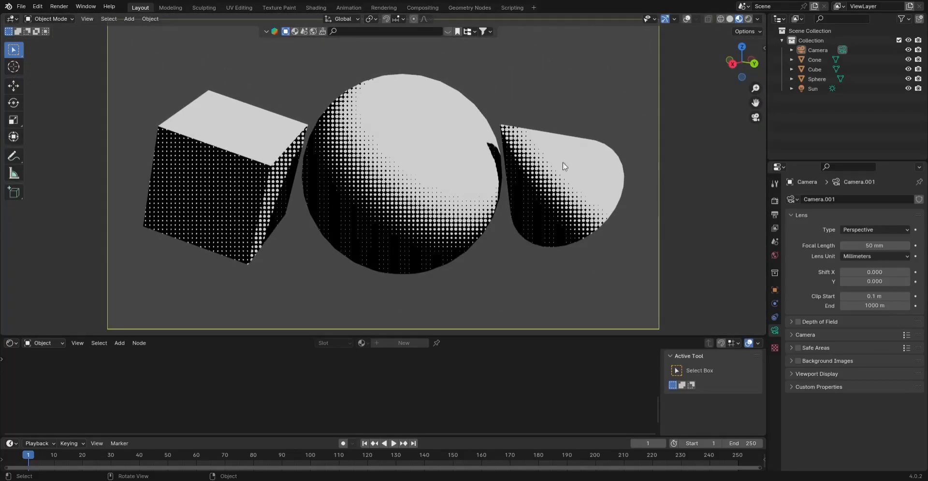
Bring up the sphere's halftone-material nodes and enlarge the node editor
left_click(387, 161)
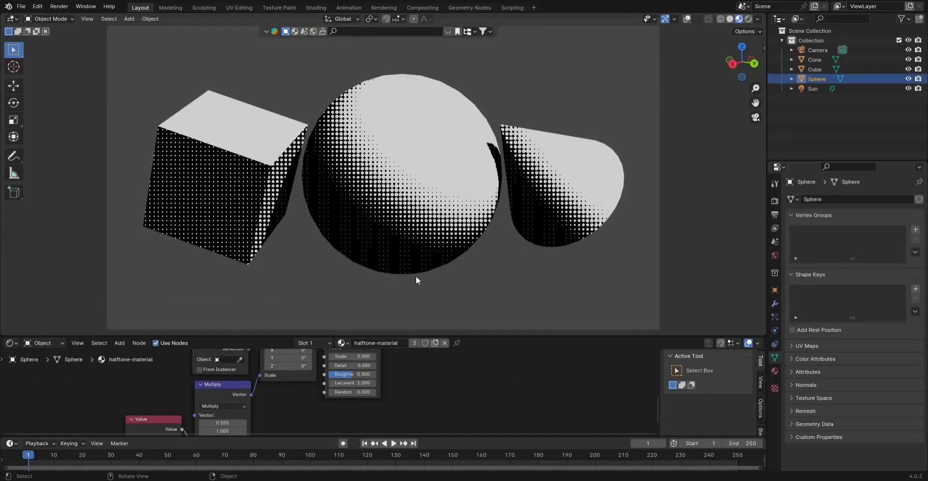
scroll(428, 223, "up", 6)
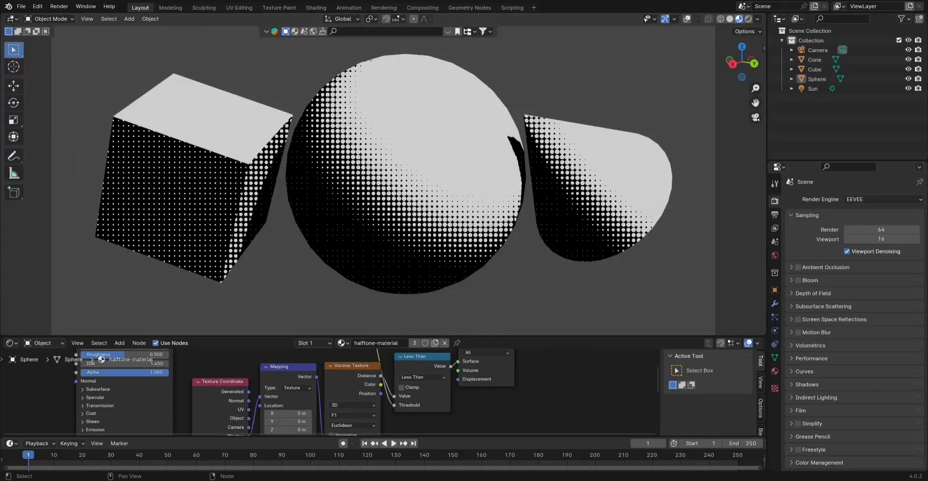
scroll(543, 405, "down", 2)
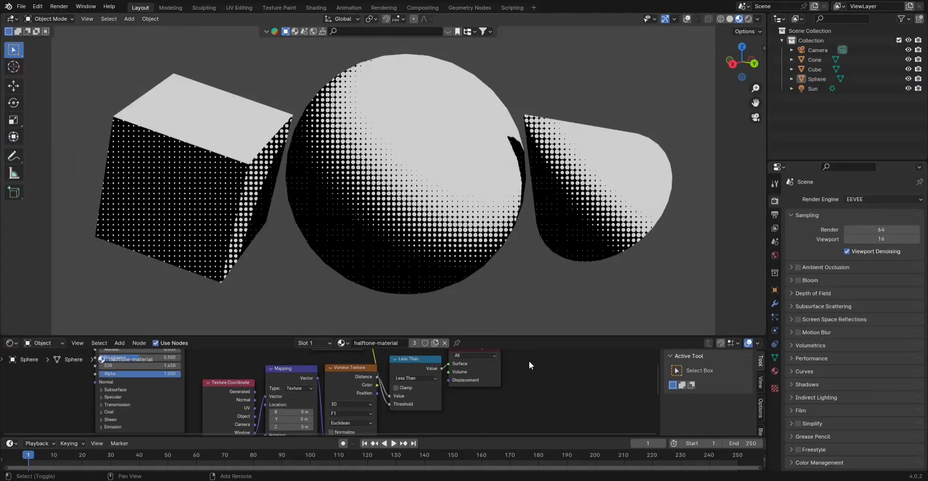
left_click_drag(530, 337, 529, 283)
scroll(504, 352, "up", 2)
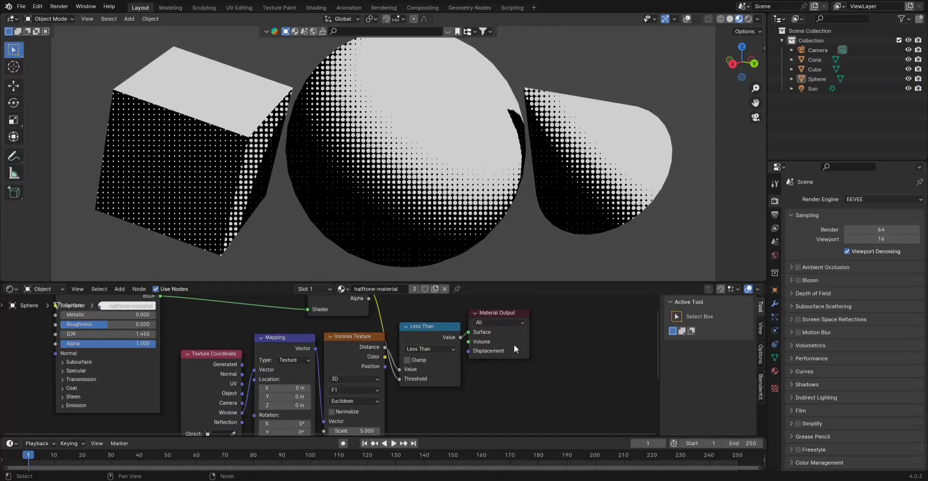
Move the Material Output and Less Than nodes away from the Voronoi Texture to make room for more nodes
scroll(531, 341, "down", 2, "shift")
scroll(541, 205, "down", 3)
scroll(542, 204, "up", 2)
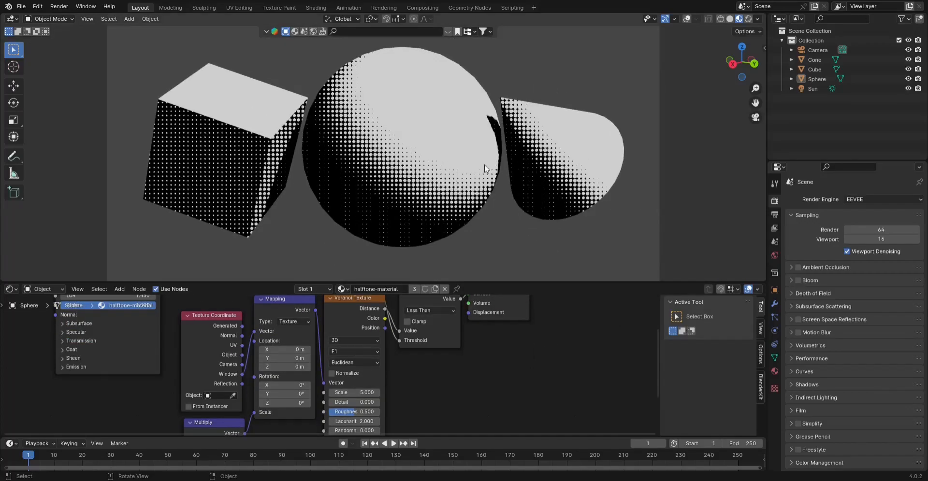
scroll(498, 352, "up", 1, "shift")
scroll(498, 375, "down", 3)
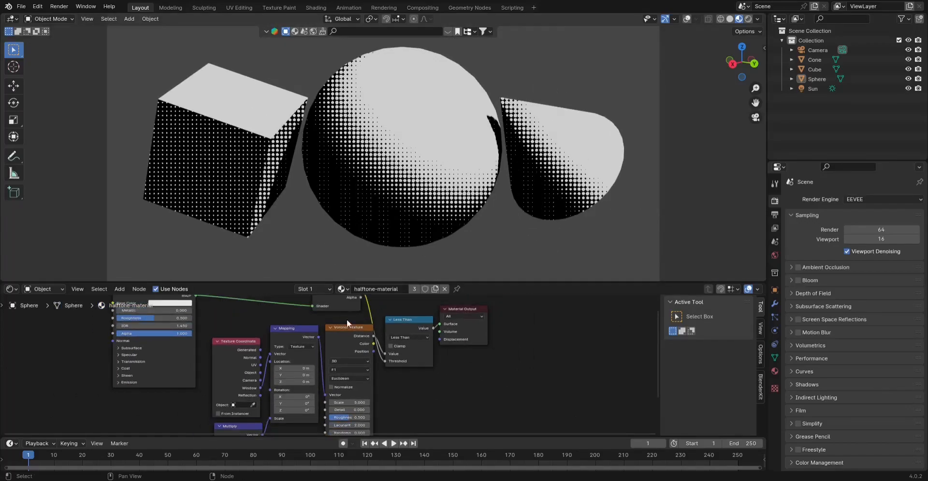
scroll(396, 316, "up", 1, "shift")
left_click_drag(455, 325, 563, 329)
left_click_drag(414, 340, 493, 340)
Add a Subtract node that subtracts the Voronoi Distance from 1.000
left_click_drag(374, 355, 378, 346)
type("sub")
key("Return")
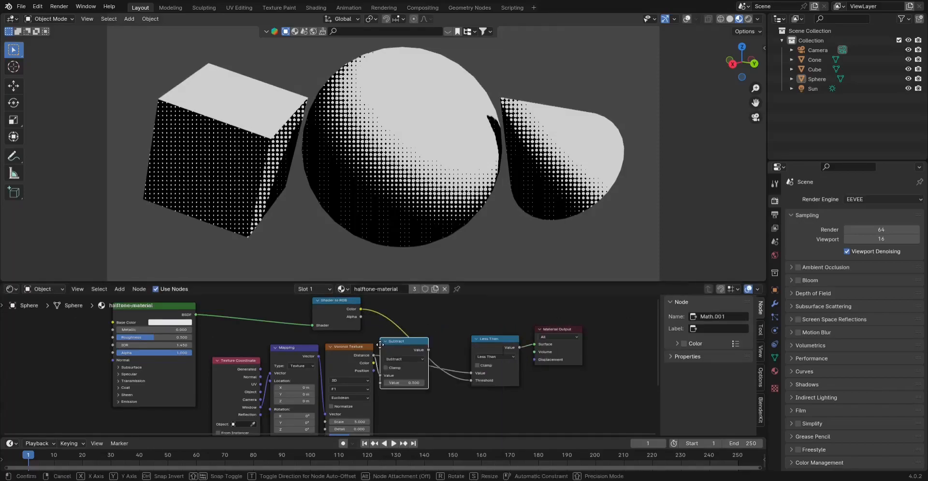
left_click(392, 352)
left_click_drag(389, 381, 390, 391)
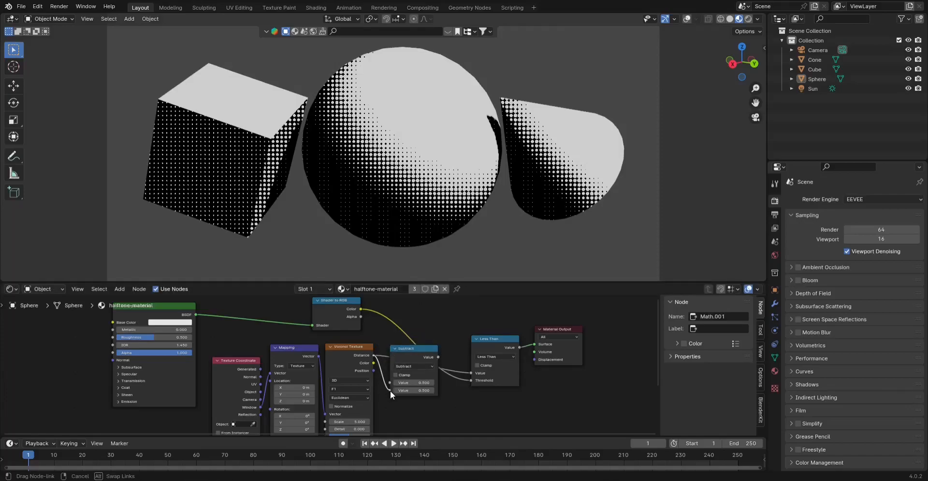
left_click(415, 382)
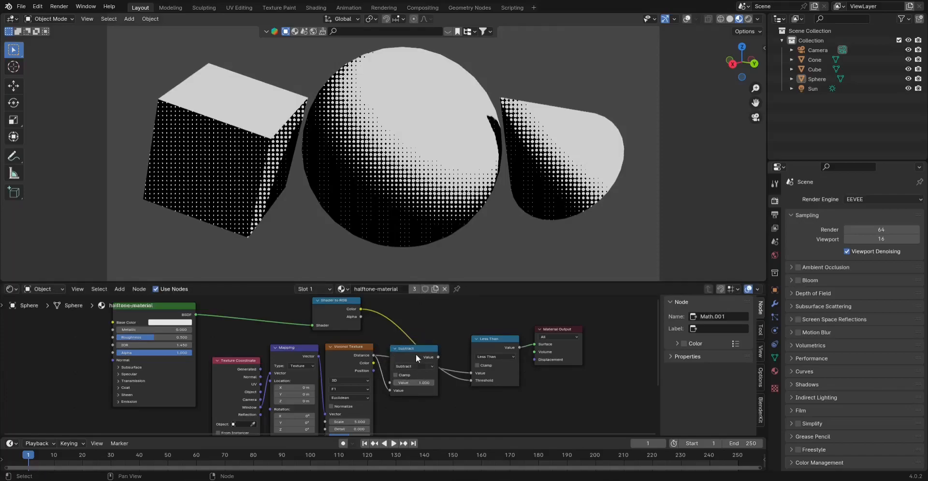
Duplicate the Subtract node below and subtract the first Subtract's result from the Shader to RGB color
key("shift+d")
left_click(421, 413)
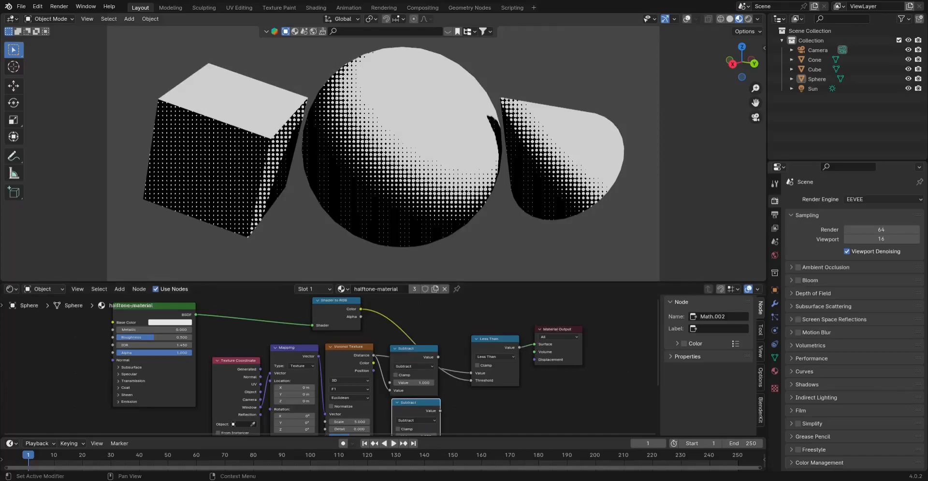
left_click(488, 418)
left_click_drag(362, 317, 393, 379)
left_click_drag(438, 300, 454, 315)
left_click_drag(386, 381, 391, 386)
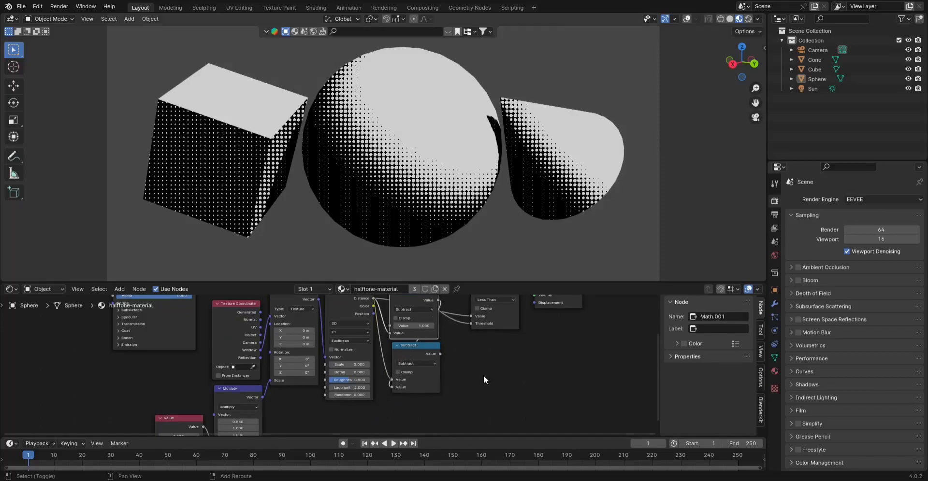
Feed the second Subtract's result into a new Add node with a value of 0.500
scroll(417, 335, "up", 1, "shift")
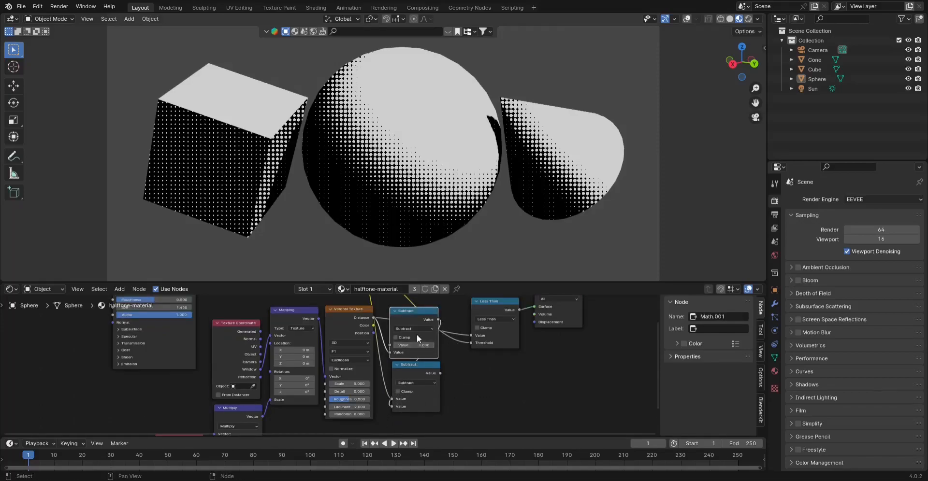
left_click_drag(440, 374, 510, 365)
type("add")
key("Return")
left_click(450, 366)
Feed the Add result into a new Color Ramp and bring its stops close together, with white at 0.400
type("colorr")
key("Return")
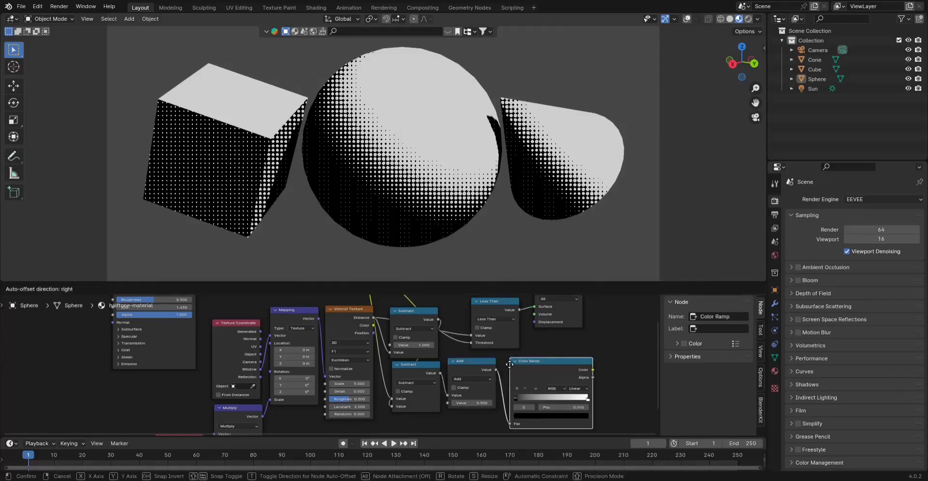
left_click(519, 397)
left_click(519, 399)
mouse_move(527, 399)
left_mouse_down()
mouse_move(575, 398)
mouse_move(537, 402)
left_mouse_up()
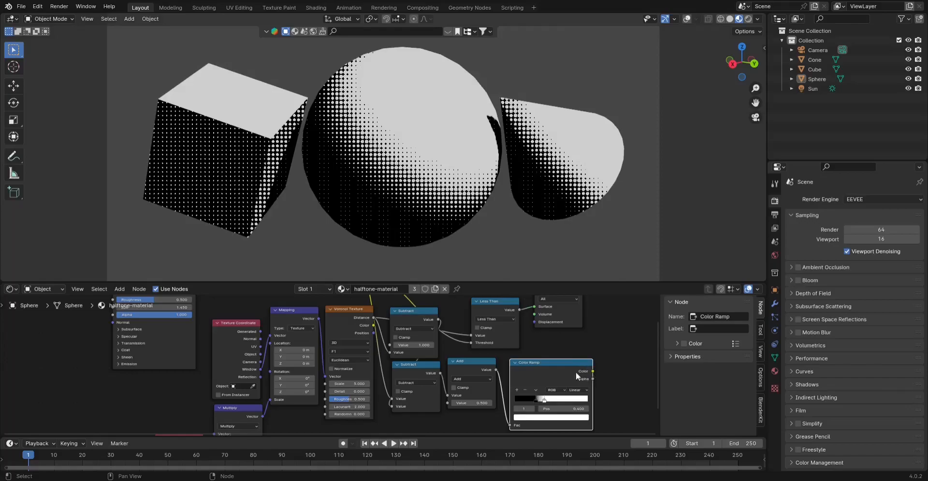
scroll(552, 338, "down", 4, "ctrl")
left_click_drag(517, 372, 527, 360)
type("map")
key("Return")
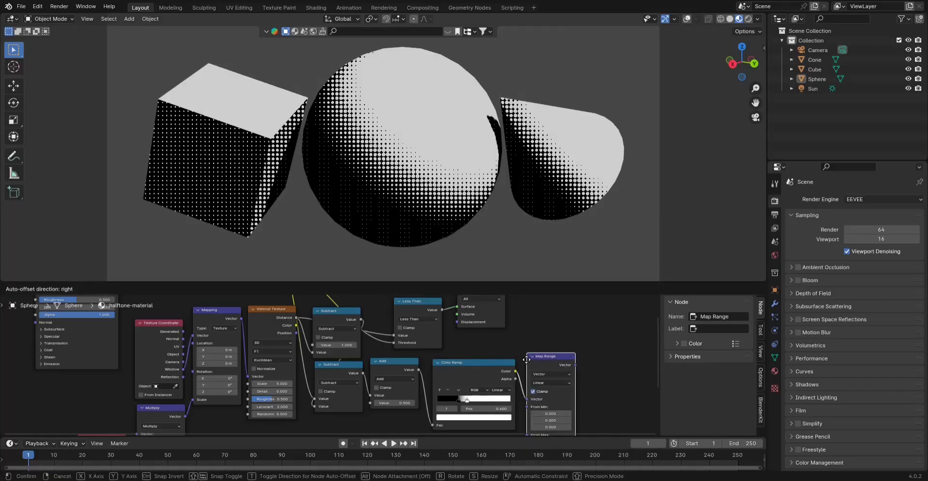
left_click(527, 360)
key("ctrl+z")
Add a float Map Range node after the Color Ramp and connect the ramp's Color to its Value
key("shift+a")
type("smap ra")
key("Return")
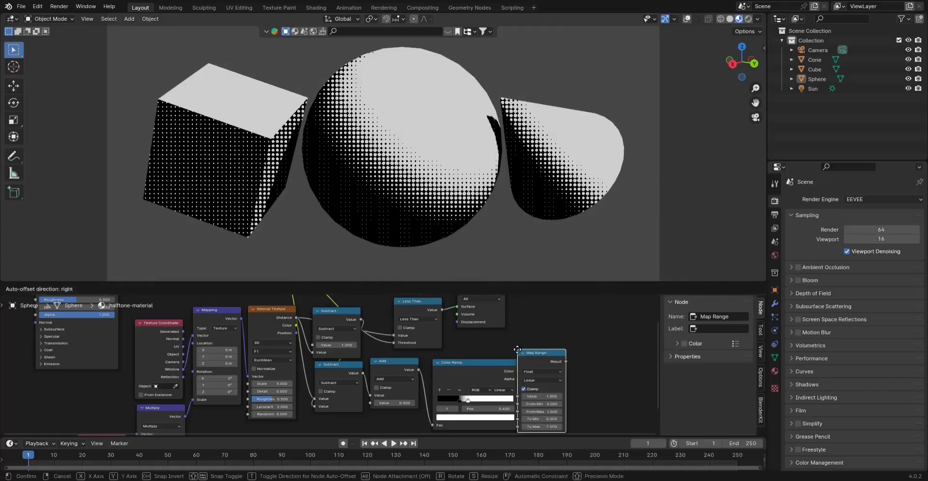
left_click(524, 352)
left_click_drag(518, 371, 526, 397)
Duplicate the Material Output beside the Map Range, connect Result to its Surface, and make it the active output
left_click(497, 313)
key("shift+d")
left_click(616, 376)
left_click_drag(574, 362, 594, 369)
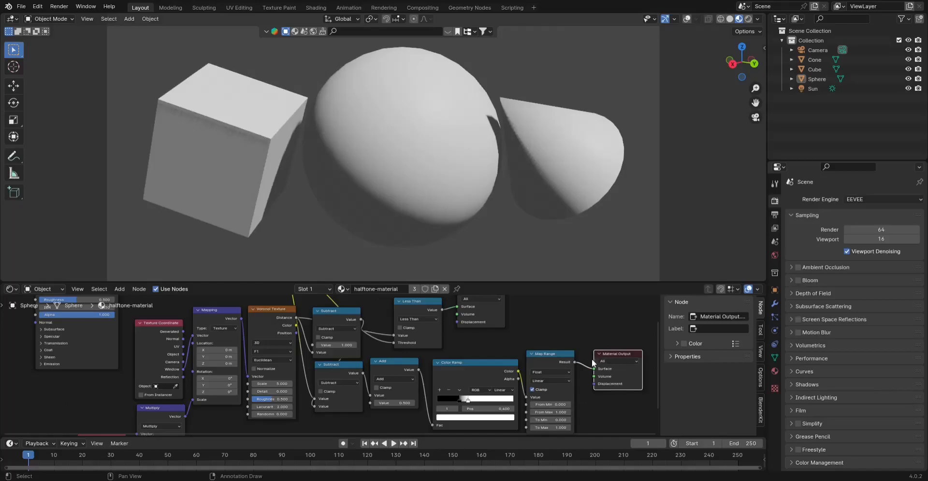
left_click(600, 362)
left_click_drag(611, 356, 599, 359)
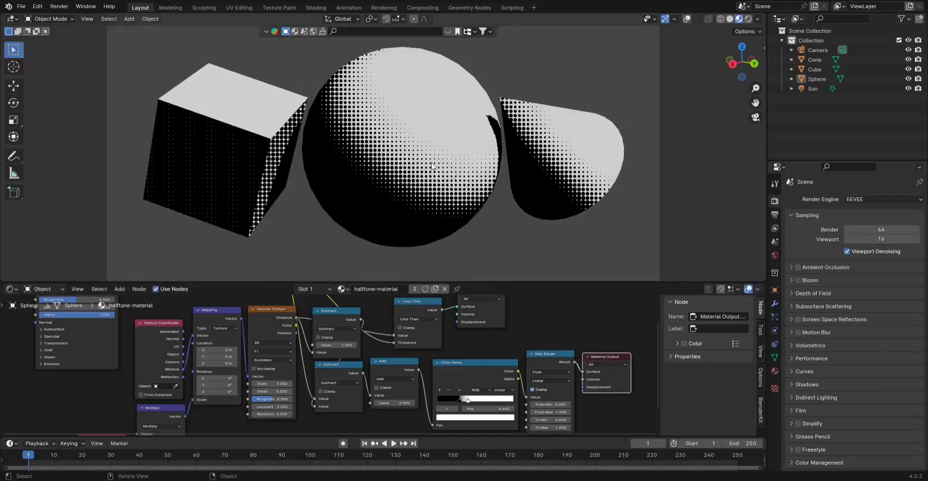
Lower the Color Ramp's stop positions, keeping them close together, and check the halftone dots at different zoom levels
scroll(450, 173, "up", 3)
scroll(388, 172, "down", 3)
scroll(428, 163, "up", 8)
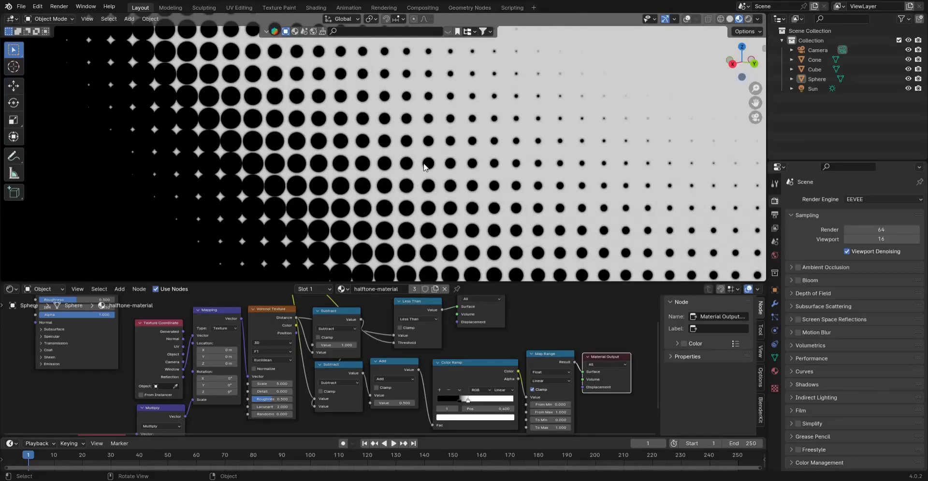
scroll(396, 155, "up", 2)
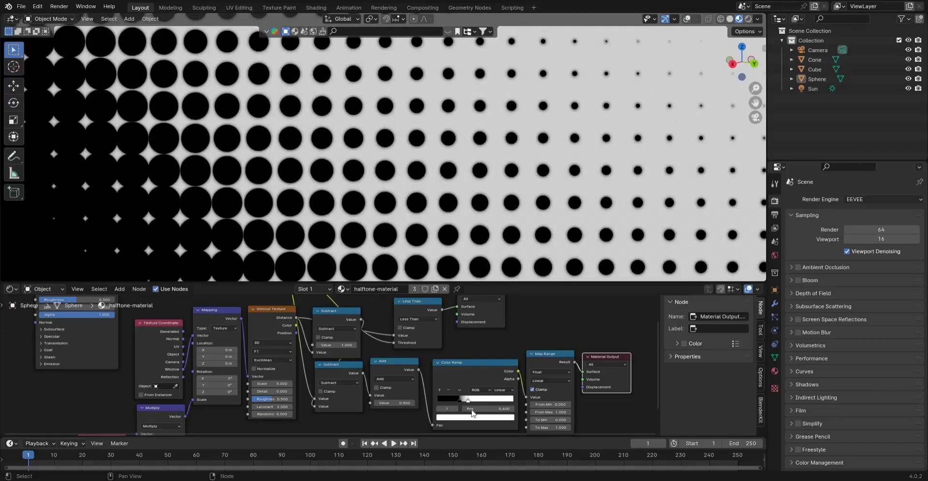
left_click_drag(463, 399, 456, 407)
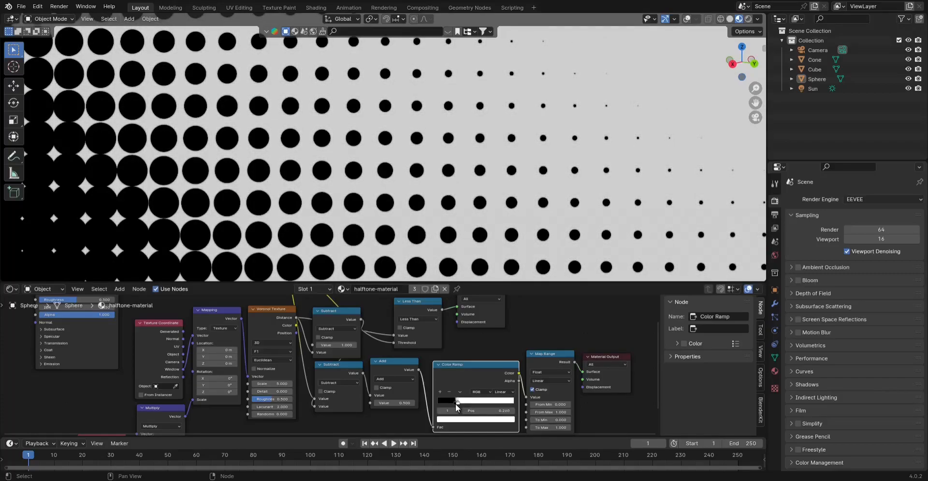
scroll(451, 221, "down", 10)
scroll(446, 206, "up", 5)
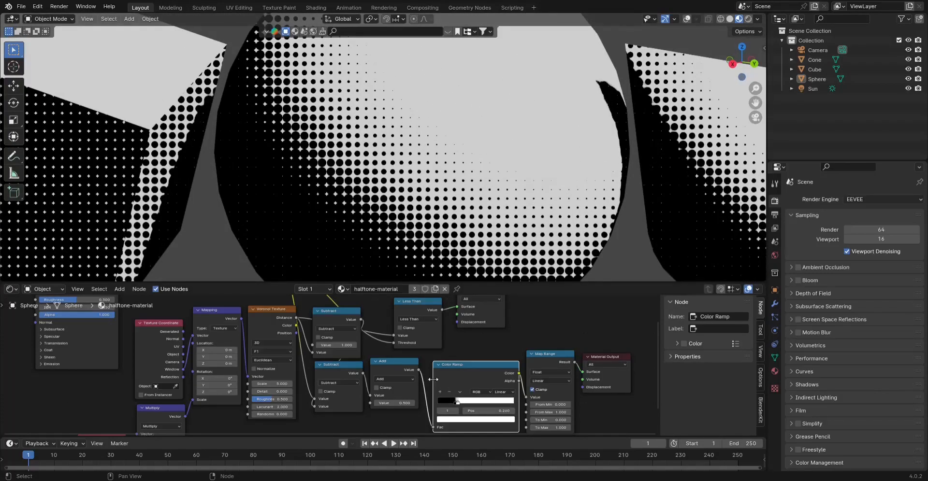
Set the value of the Add node before the Color Ramp to 0.180
left_click(385, 370)
mouse_move(392, 404)
left_mouse_down()
mouse_move(410, 404)
mouse_move(360, 404)
mouse_move(435, 404)
mouse_move(370, 404)
mouse_move(435, 404)
mouse_move(394, 407)
left_mouse_up()
key("Home")
scroll(594, 411, "down", 2, "shift")
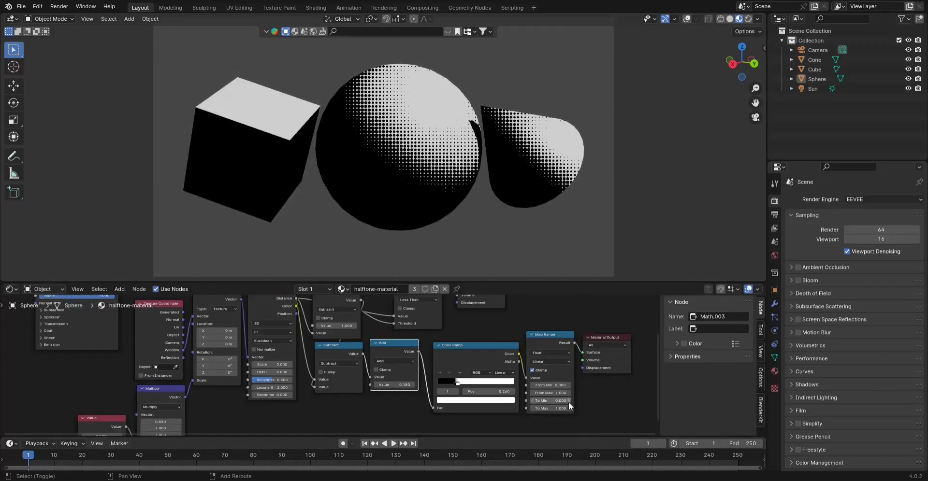
Try other limits on the Map Range node, undo them and remove the node while keeping the Color Ramp linked to the Material Output
mouse_move(556, 409)
left_mouse_down()
mouse_move(583, 408)
mouse_move(545, 402)
mouse_move(570, 393)
mouse_move(532, 393)
mouse_move(541, 393)
left_mouse_up()
key("ctrl+z")
key("ctrl+z")
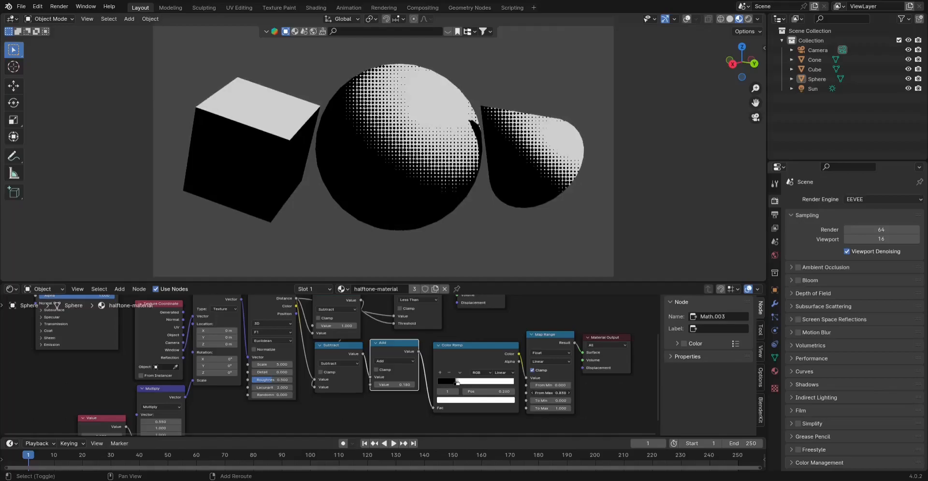
left_click(552, 335)
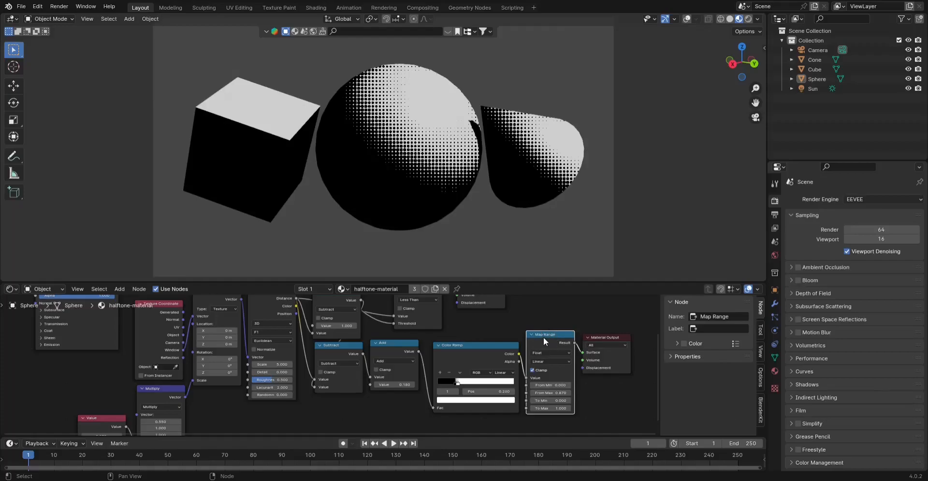
key("ctrl+x")
Insert a second Color Ramp between the existing Color Ramp and the Material Output
left_click_drag(519, 353, 526, 335)
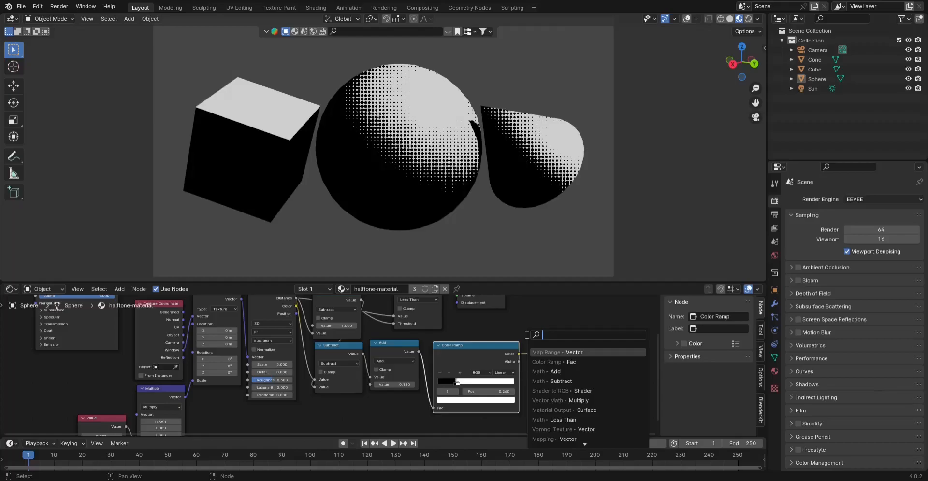
type("color ram")
key("Return")
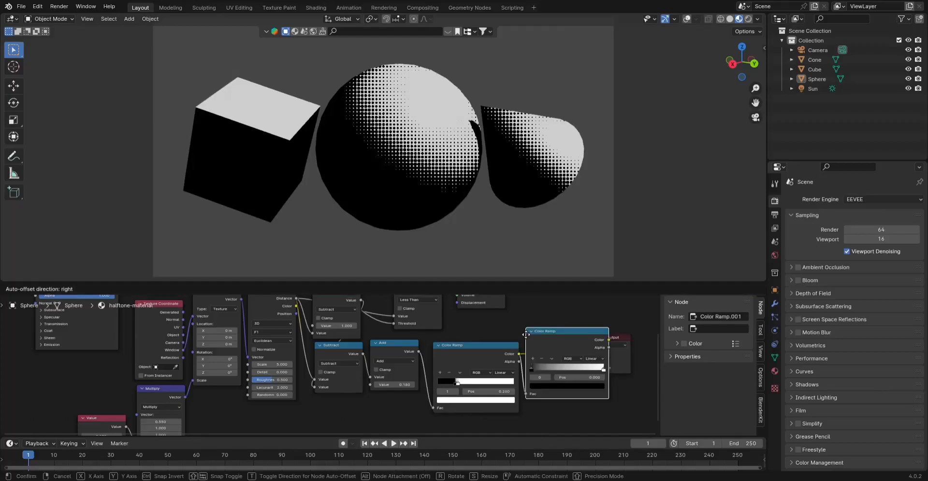
left_click(497, 334)
left_click_drag(579, 340, 598, 352)
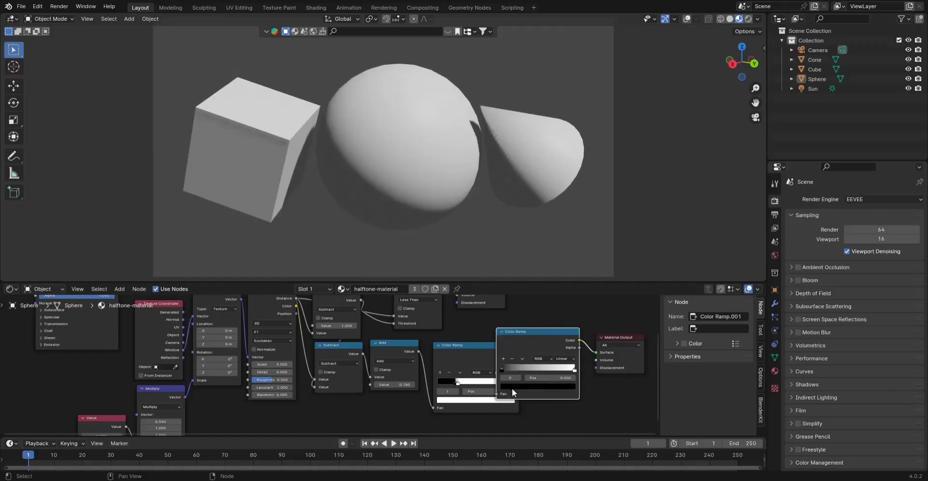
Recolor the second Color Ramp's first stop red, try blue on its last stop and return that stop to white
left_click(512, 386)
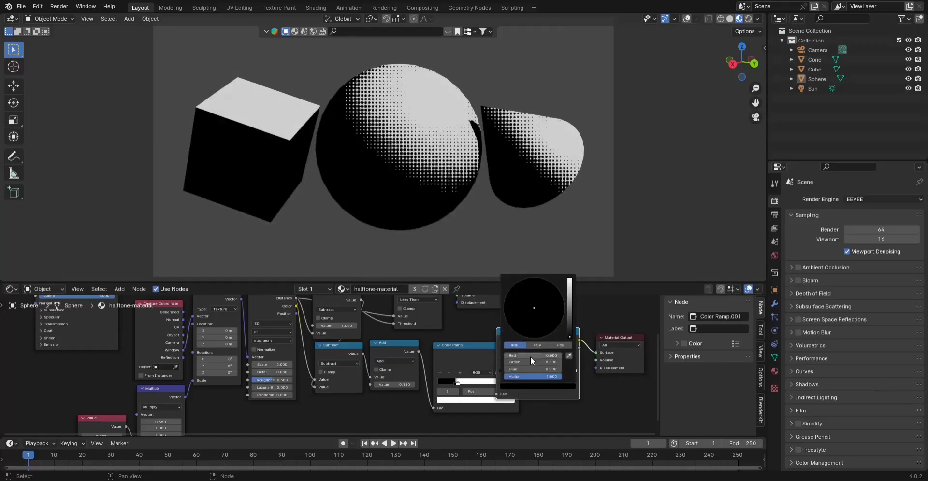
left_click_drag(532, 356, 570, 356)
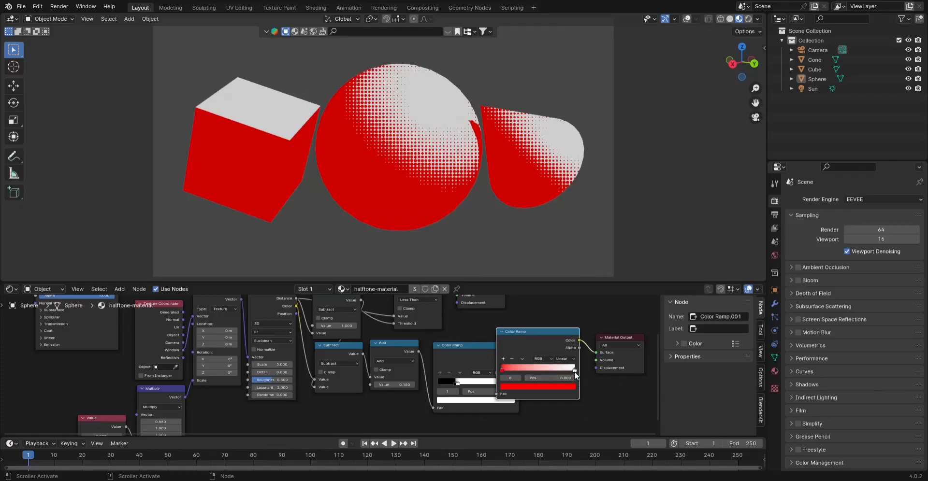
left_click(568, 387)
left_click_drag(531, 357, 464, 362)
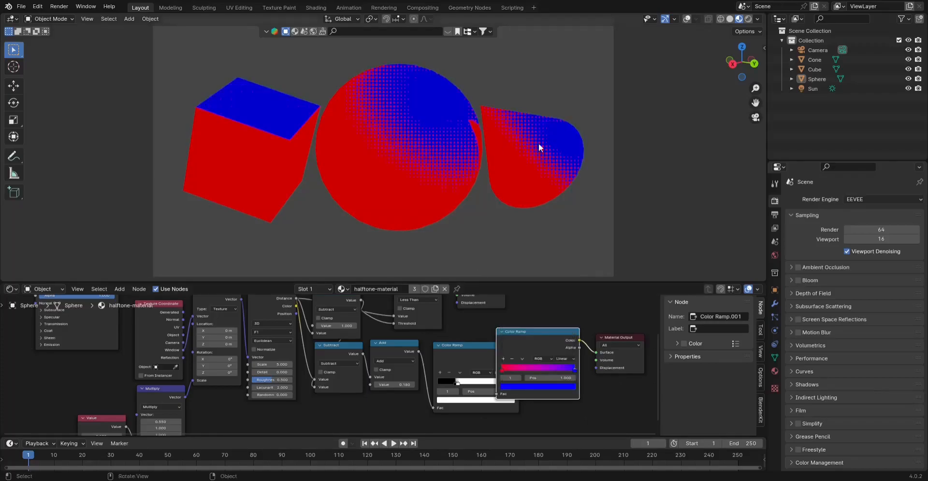
scroll(512, 146, "up", 2)
scroll(549, 320, "down", 1)
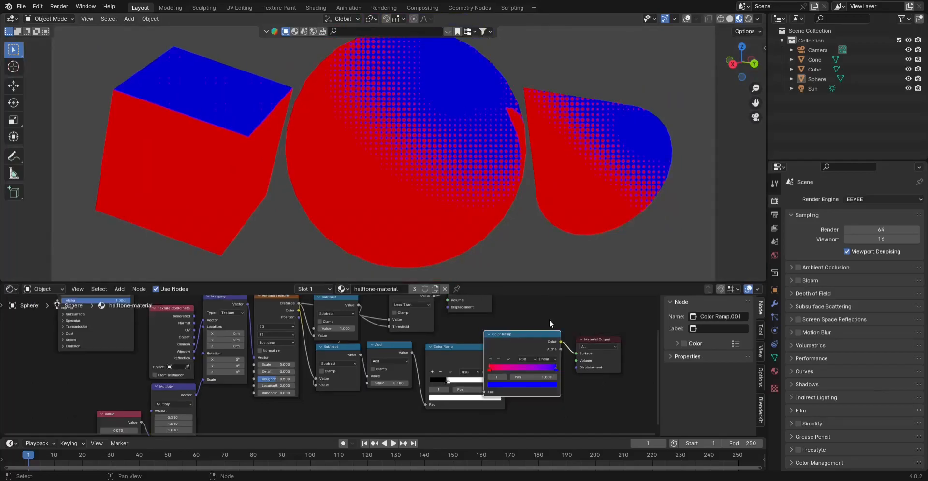
left_click(541, 387)
left_click_drag(528, 362, 555, 356)
left_click(545, 348)
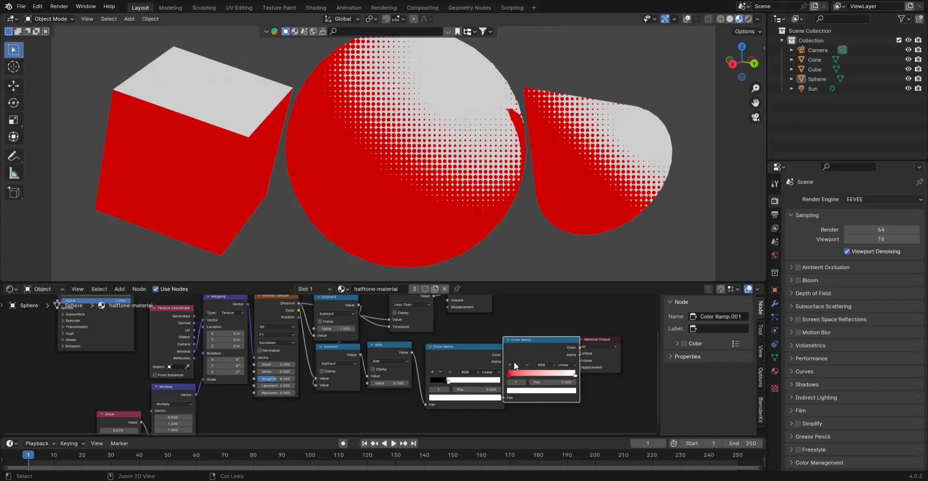
Remove the second Color Ramp while keeping the link, and move the Material Output close beside the remaining Color Ramp
key("ctrl+x")
scroll(515, 349, "up", 1)
left_click_drag(644, 337, 568, 351)
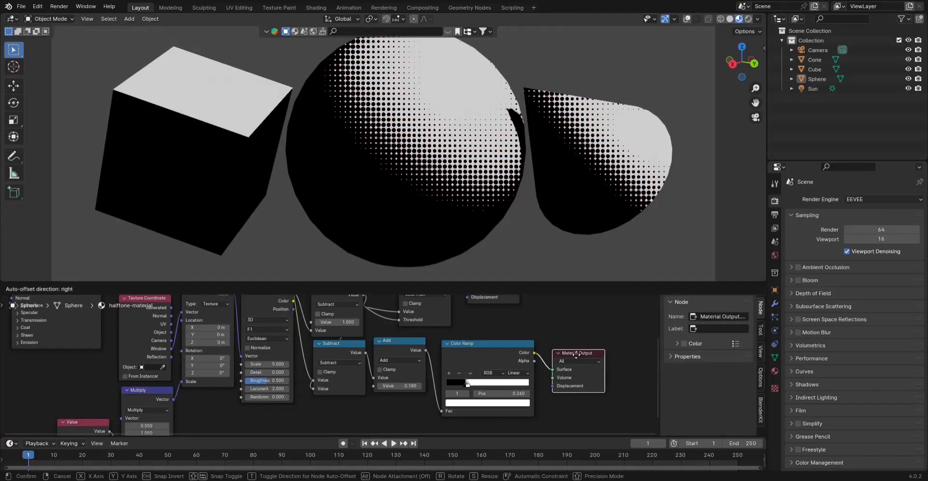
scroll(317, 411, "down", 1)
scroll(507, 211, "down", 1)
scroll(461, 239, "down", 1)
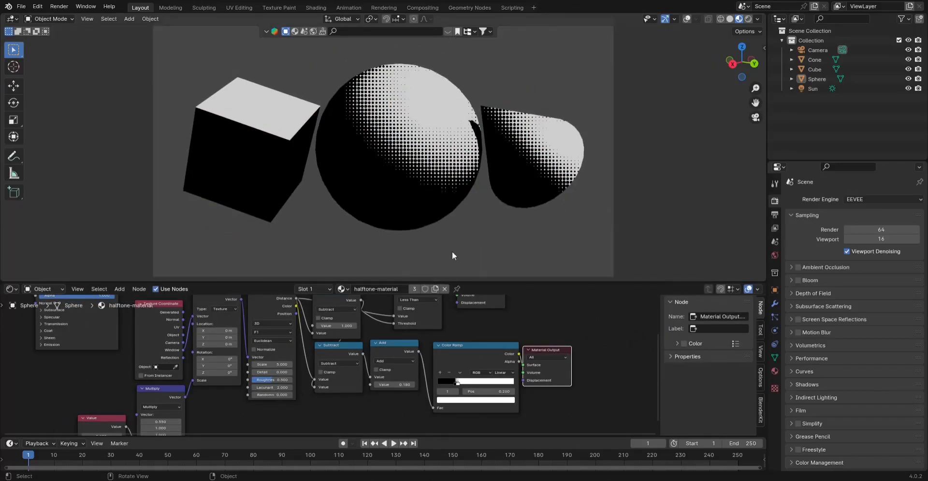
Raise the Voronoi Texture's Randomness to 0.864 and inspect the irregular dots from another angle
scroll(320, 406, "up", 1, "shift")
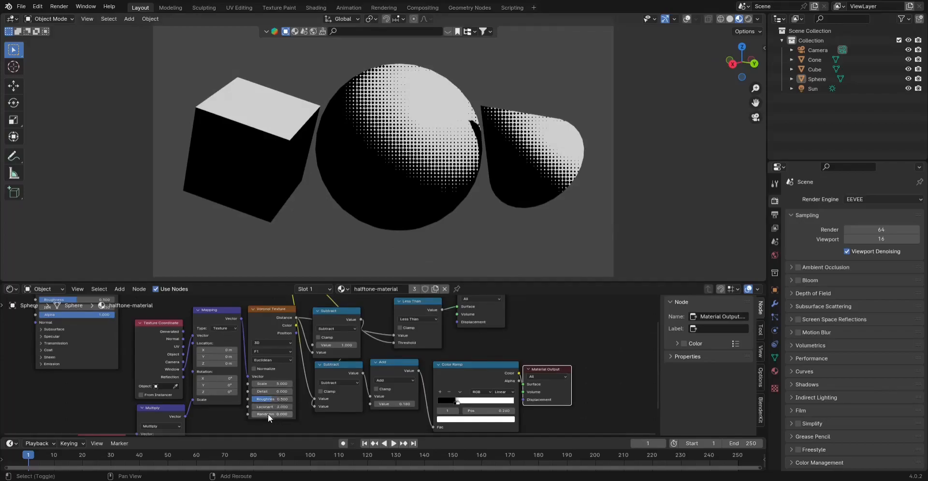
left_click_drag(269, 414, 300, 414)
scroll(442, 105, "up", 4)
scroll(444, 109, "down", 4)
left_click_drag(743, 60, 710, 119)
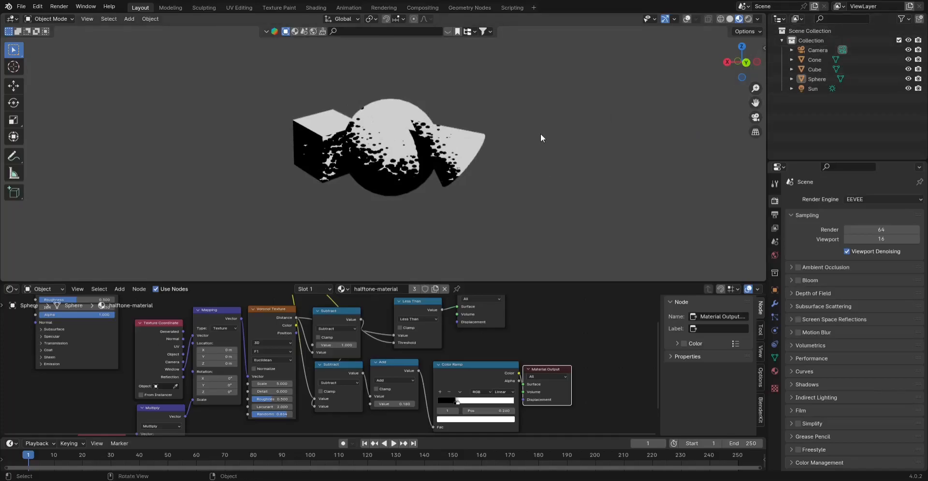
Return to the camera view and set the transform pivot point to the 3D Cursor
key("KP_0")
left_click(369, 20)
left_click(388, 52)
scroll(555, 168, "down", 2)
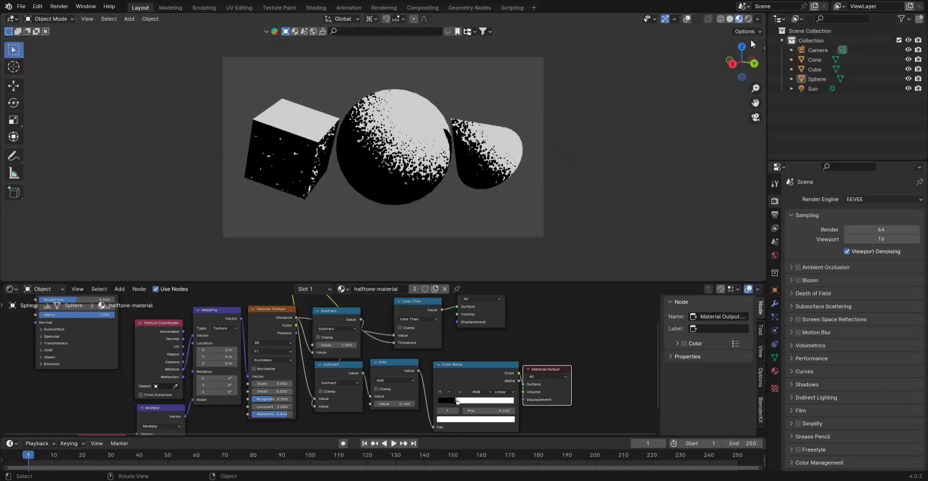
Rotate the camera around the global Z axis to view the cube, sphere and cone from a slightly different angle
left_click(817, 50)
key("r")
key("z")
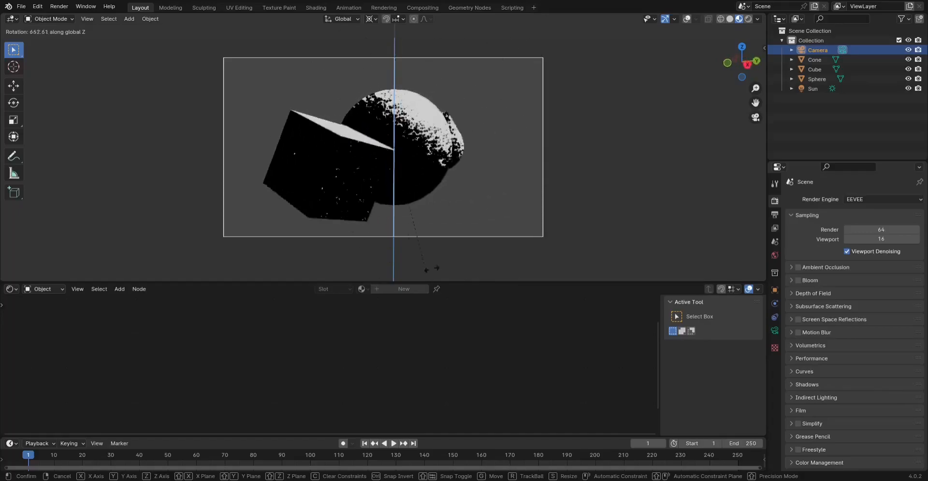
left_click(452, 169)
scroll(422, 130, "up", 1)
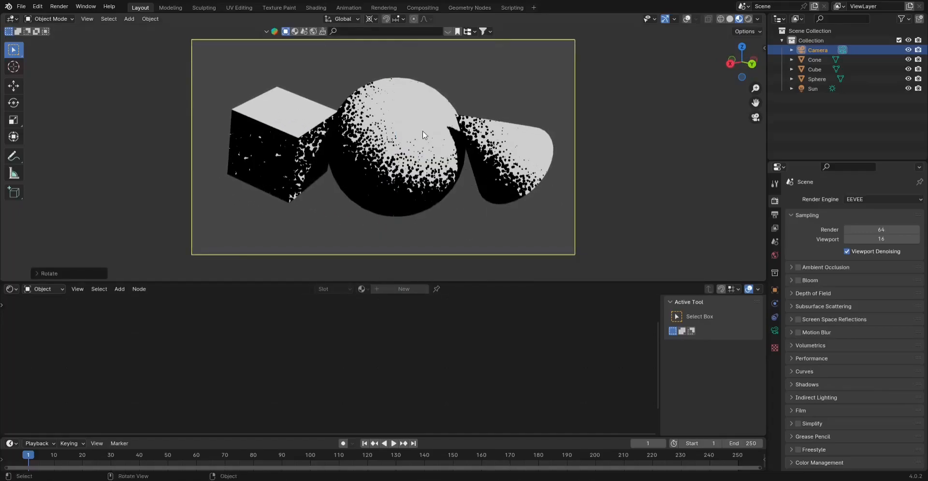
Select the sphere and set its Voronoi Texture's Randomness to 0.605 and Detail to 1.770
left_click(422, 131)
scroll(293, 422, "up", 3)
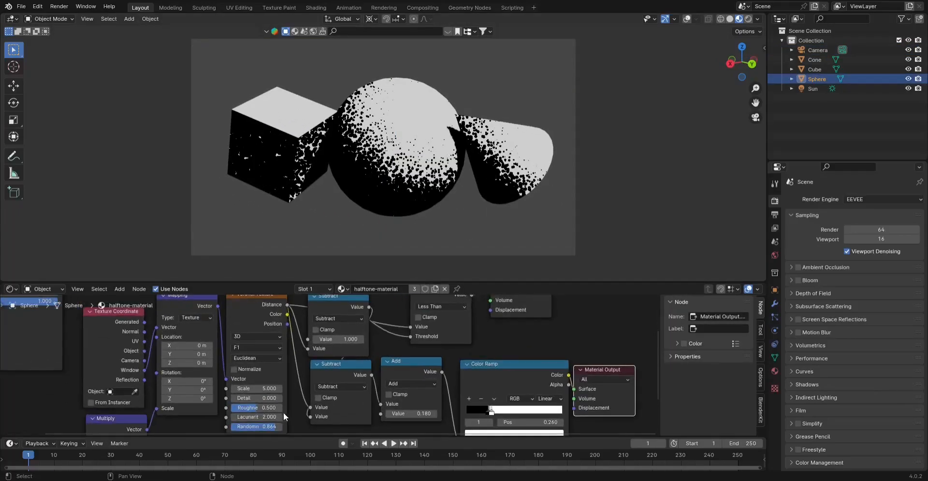
middle_click_drag(290, 418, 289, 399)
left_click_drag(264, 407, 280, 379)
scroll(428, 180, "up", 5)
scroll(428, 180, "down", 2)
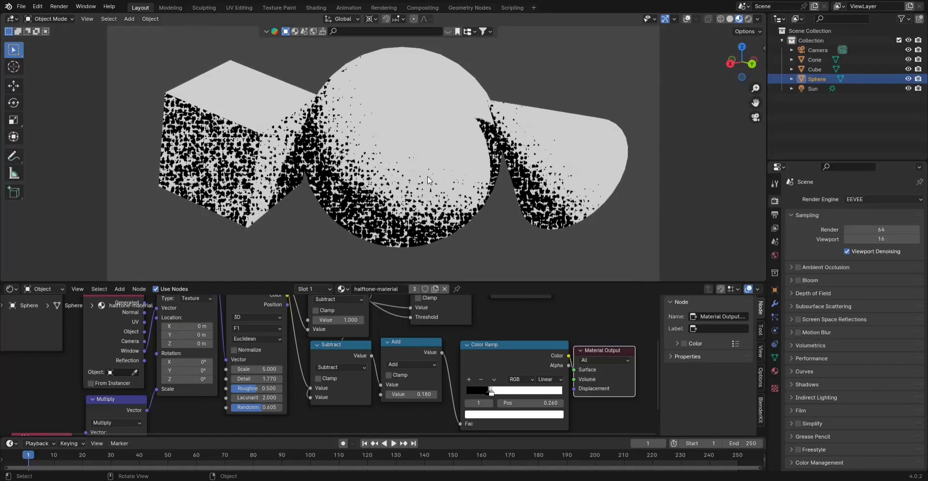
Switch the Voronoi Texture's distance metric to Manhattan, with Detail at 0.000 and Randomness at 0.632
left_click(255, 339)
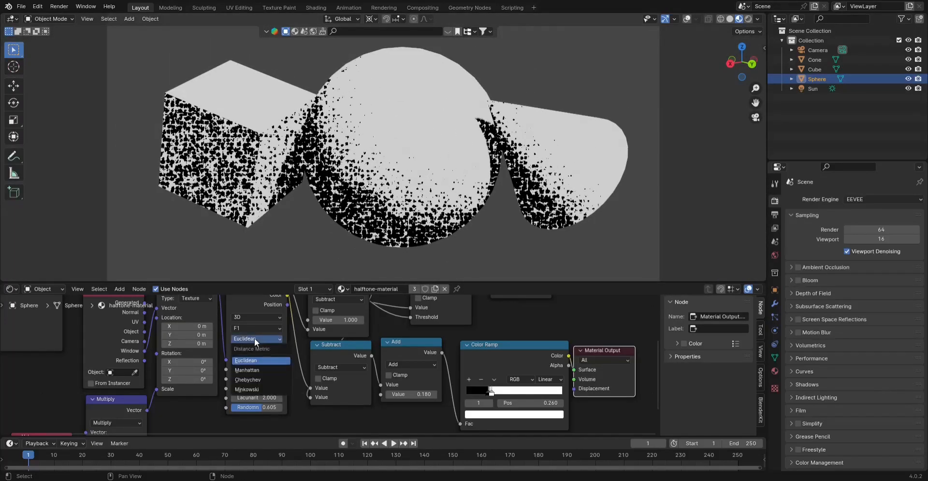
left_click(255, 371)
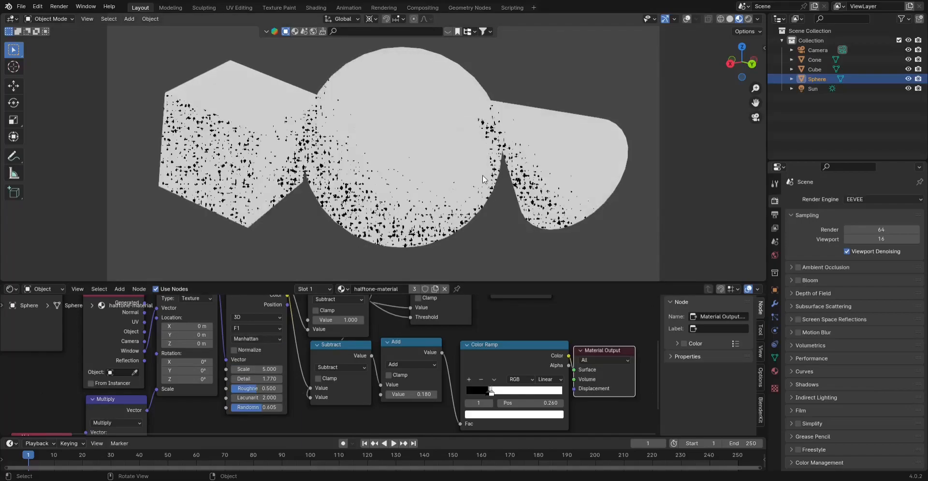
left_click_drag(258, 380, 227, 380)
mouse_move(250, 410)
left_mouse_down()
mouse_move(230, 410)
mouse_move(251, 410)
left_mouse_up()
scroll(503, 126, "up", 5)
scroll(502, 125, "down", 7)
scroll(499, 136, "up", 1)
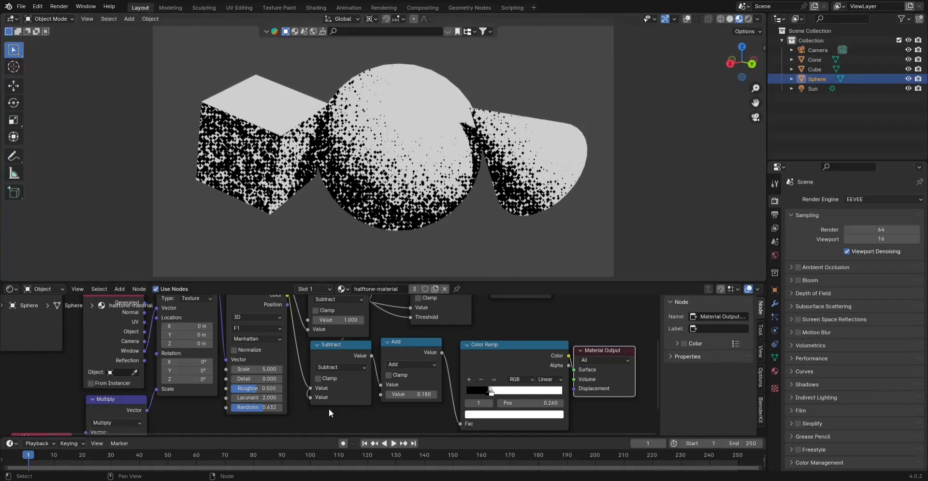
Enlarge the node editor to examine the complete halftone node tree, and give the space back to the 3D viewport
scroll(306, 417, "down", 5)
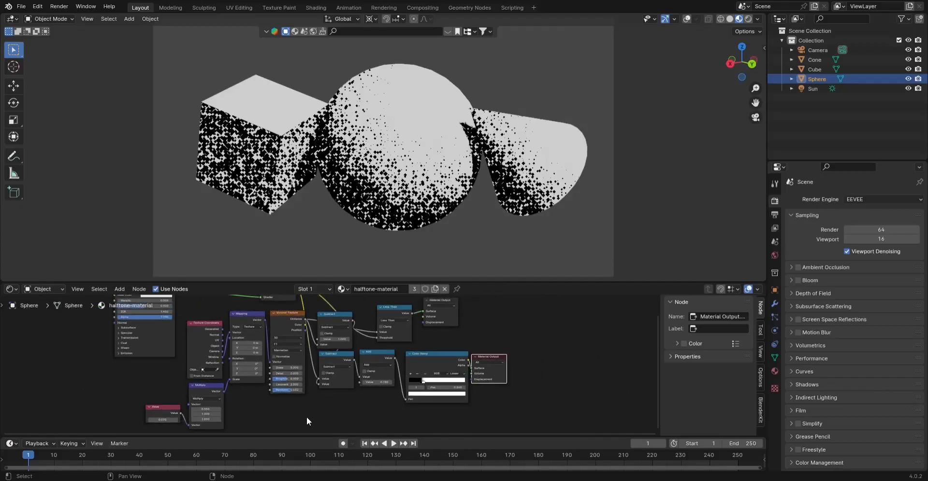
scroll(316, 417, "up", 2)
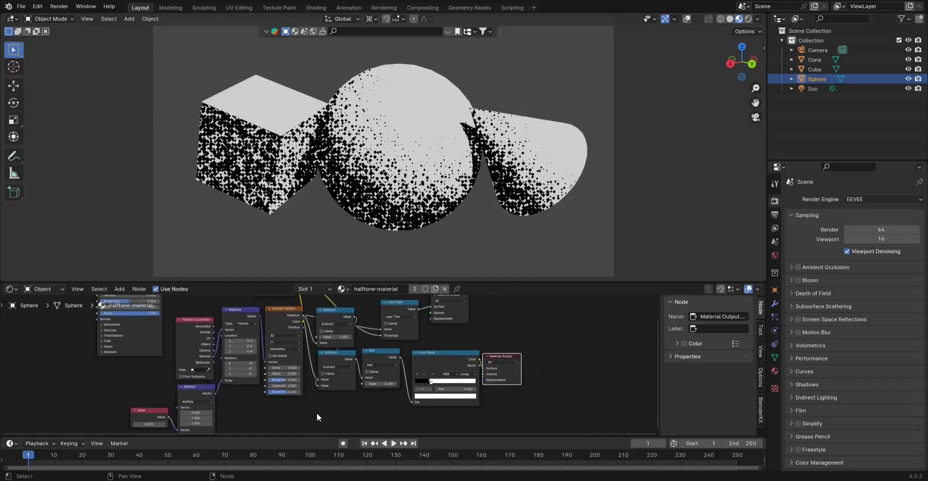
scroll(317, 417, "down", 4)
scroll(316, 418, "up", 2, "shift")
scroll(316, 413, "down", 1, "shift")
left_click_drag(490, 284, 489, 123)
scroll(244, 362, "up", 3)
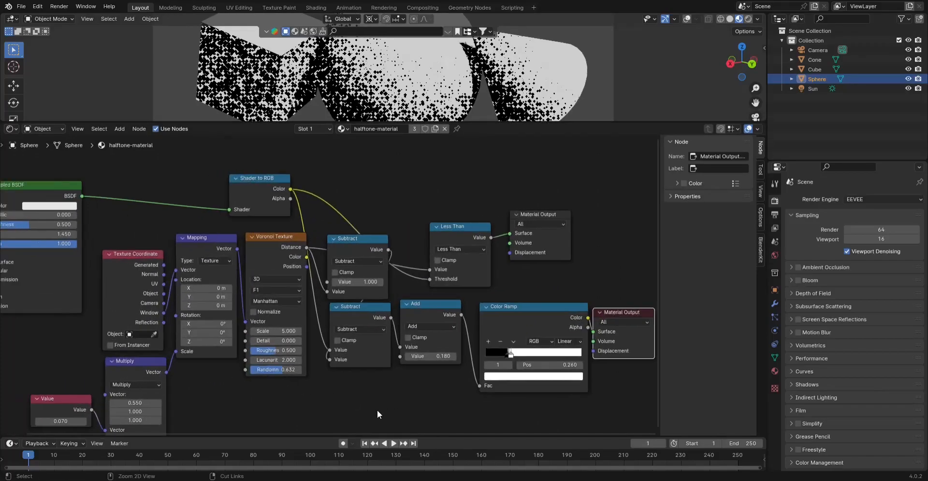
scroll(377, 410, "up", 2, "ctrl")
scroll(377, 410, "down", 3)
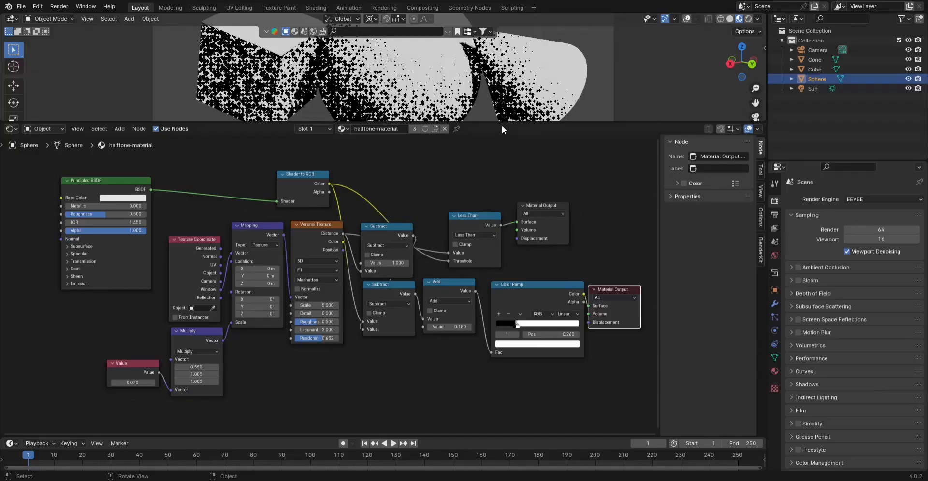
left_click_drag(502, 126, 500, 360)
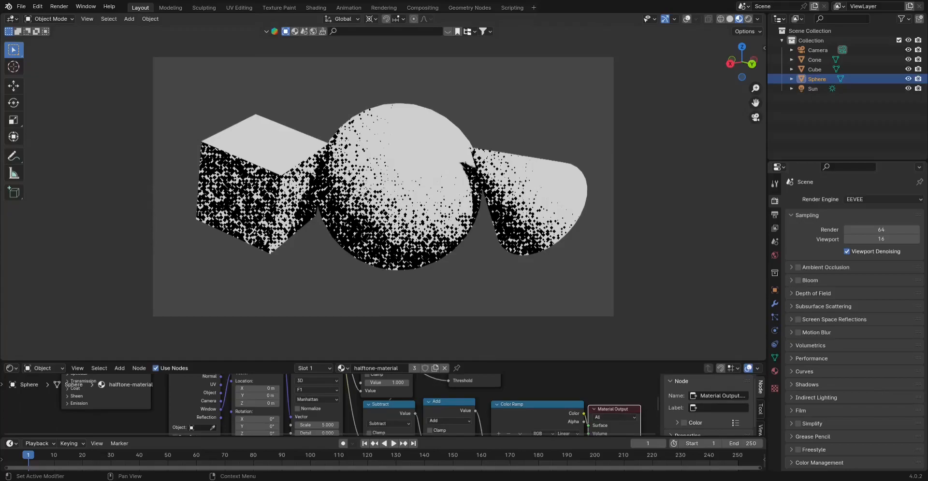